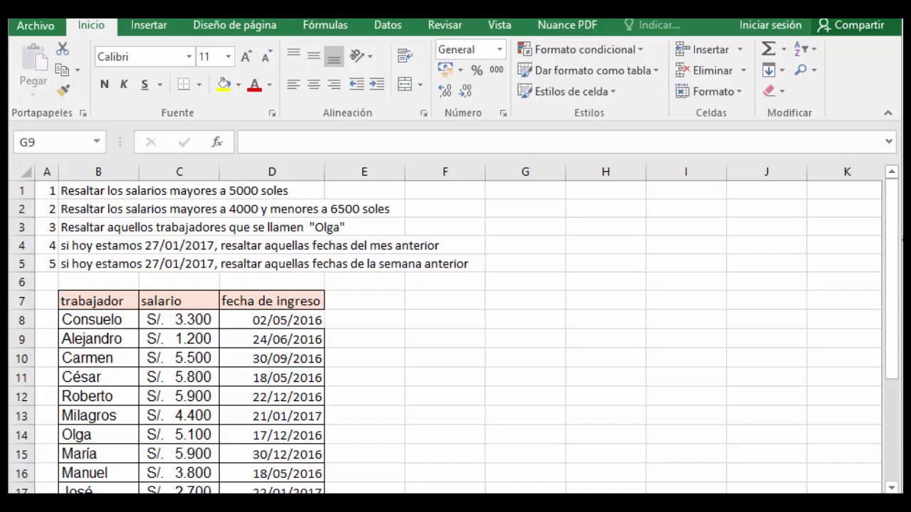
- Browse the Home ribbon and sample cells among the worker names, salaries and hire dates
left_click(95, 29)
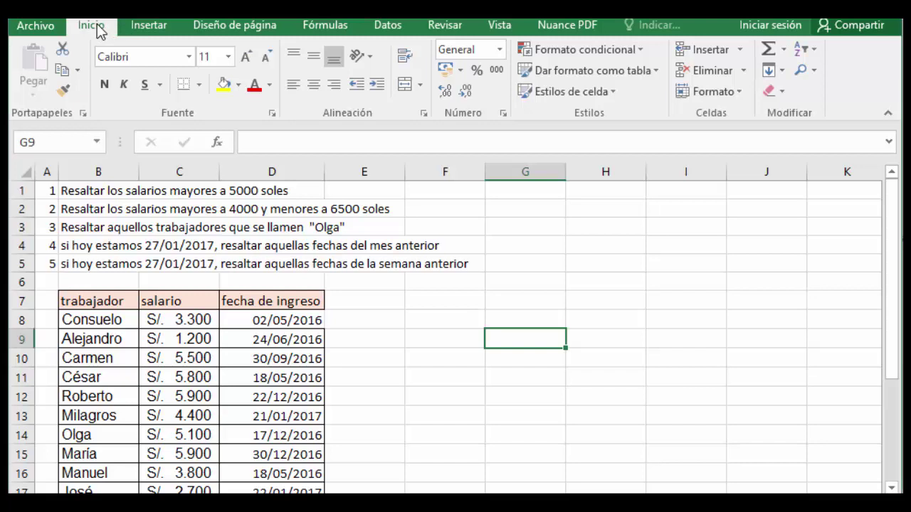
left_click(642, 51)
left_click(643, 51)
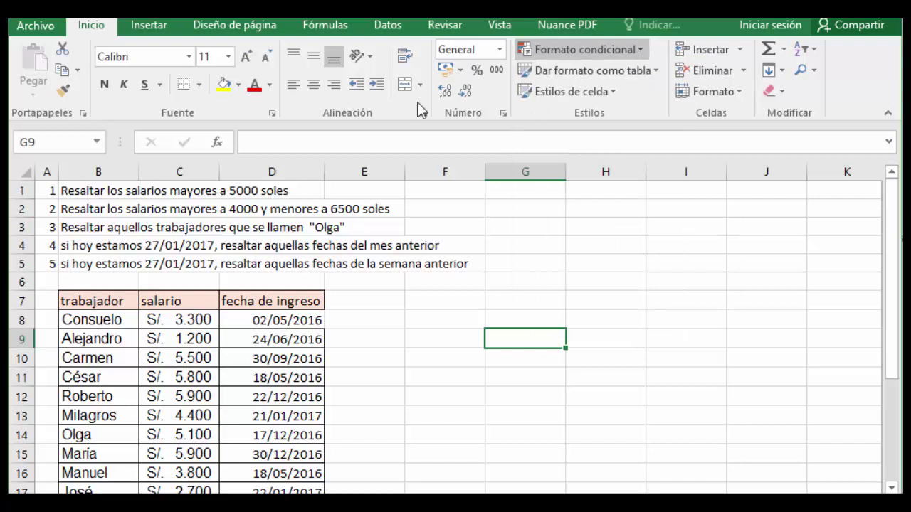
left_click(186, 321)
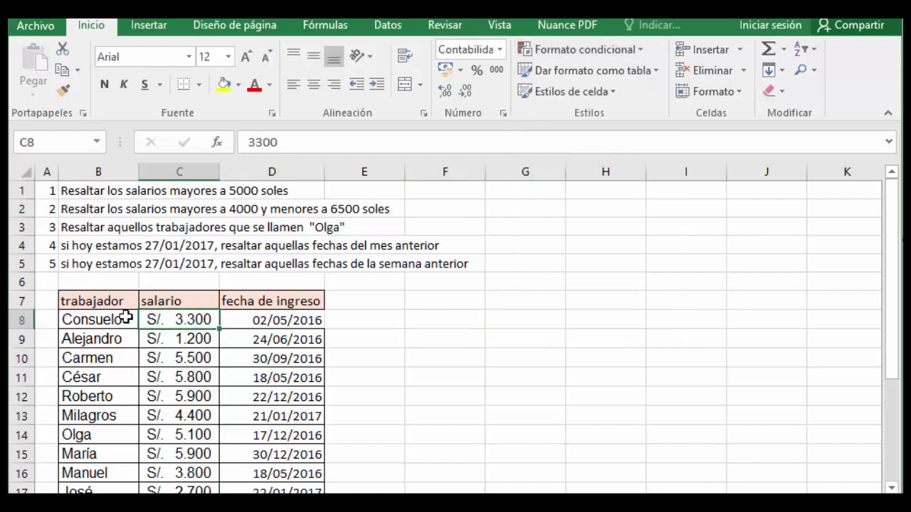
left_click_drag(105, 301, 124, 365)
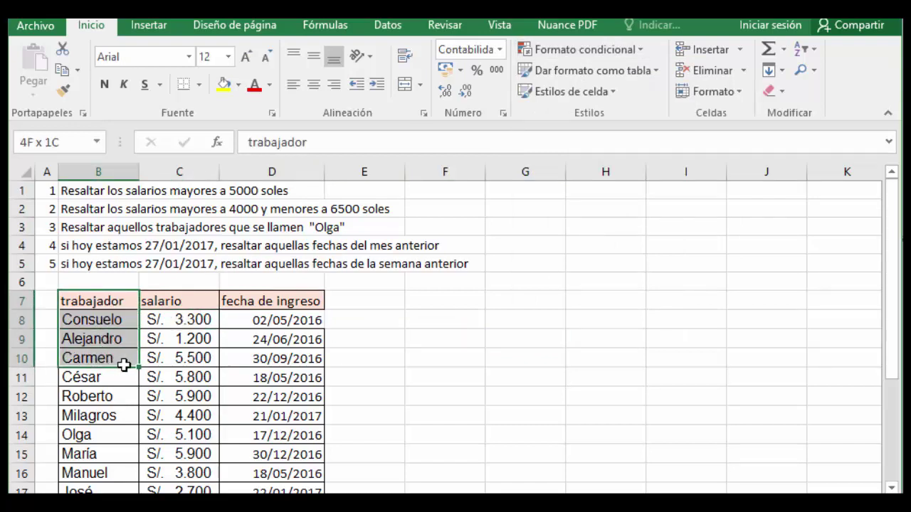
left_click_drag(123, 365, 244, 365)
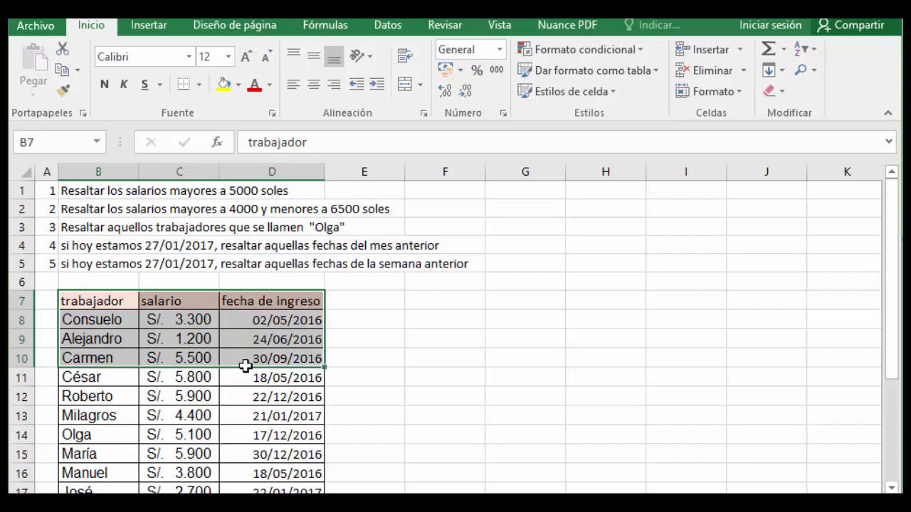
left_click(89, 351)
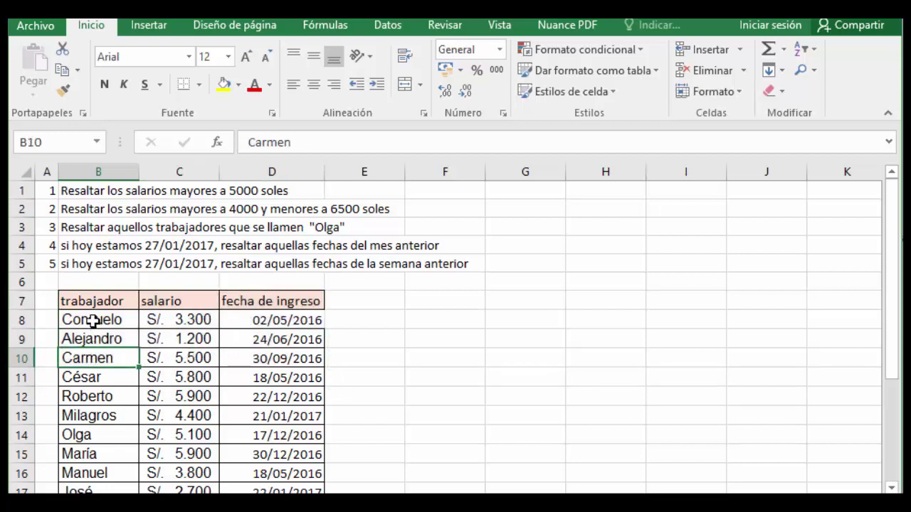
left_click(93, 322)
left_click(173, 321)
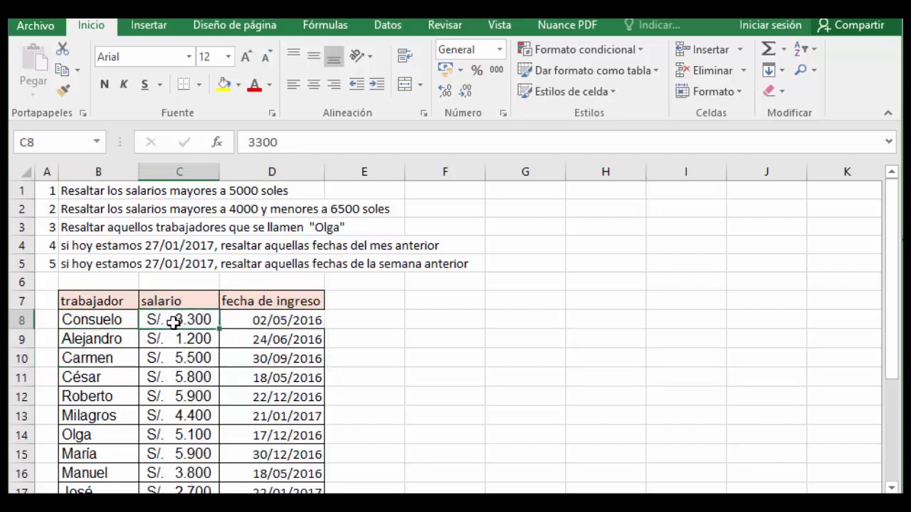
left_click(276, 322)
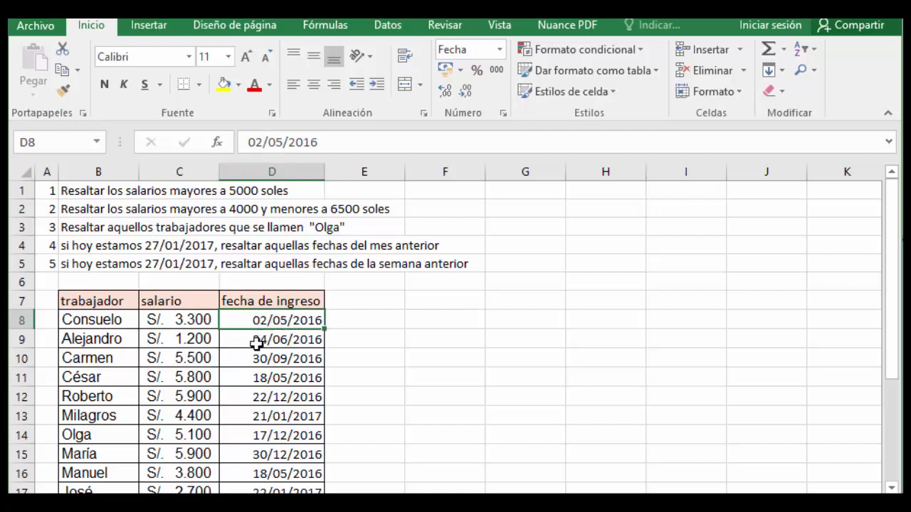
left_click(82, 192)
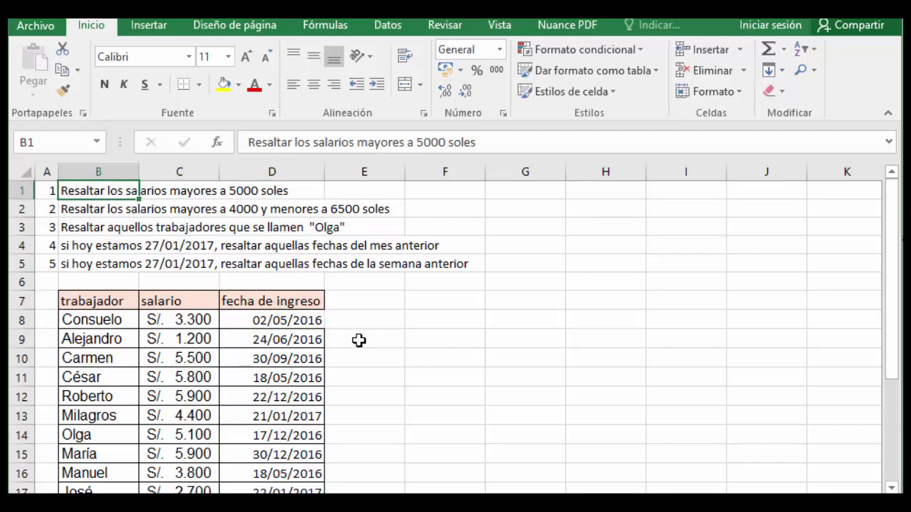
left_click(179, 350)
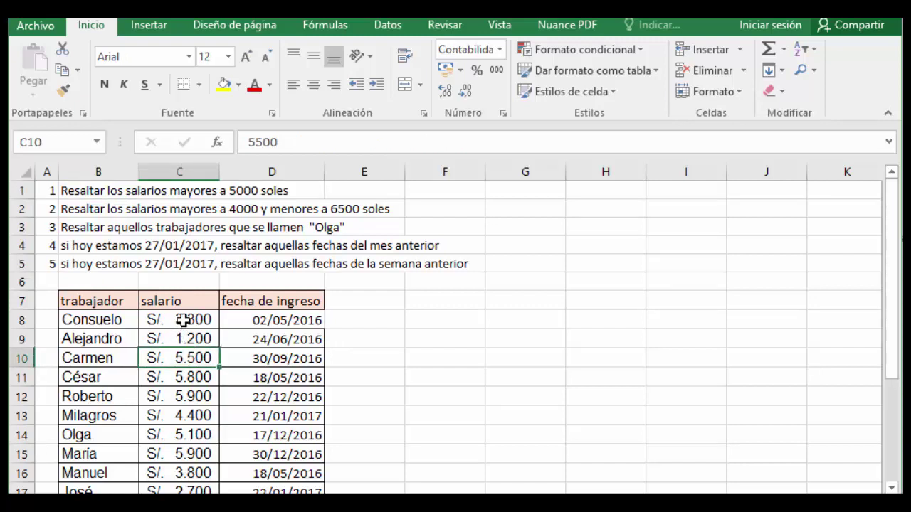
- Select salaries C8:C24 and bring up the Resaltar reglas de celdas choices
left_click_drag(184, 320, 187, 484)
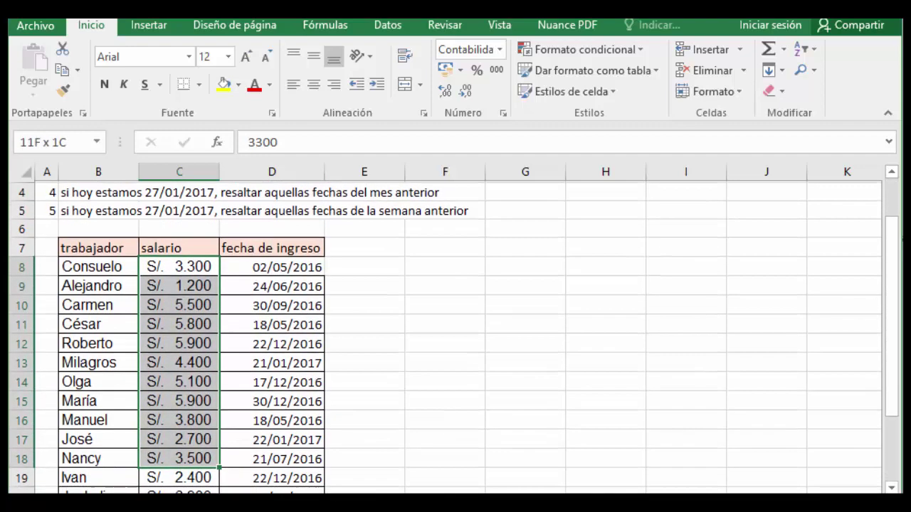
left_click_drag(186, 484, 189, 465)
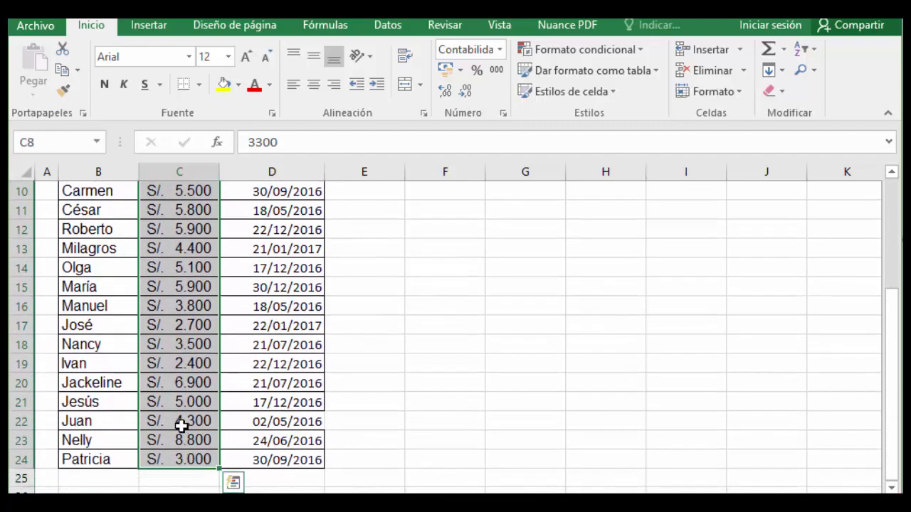
scroll(183, 426, "up", 3)
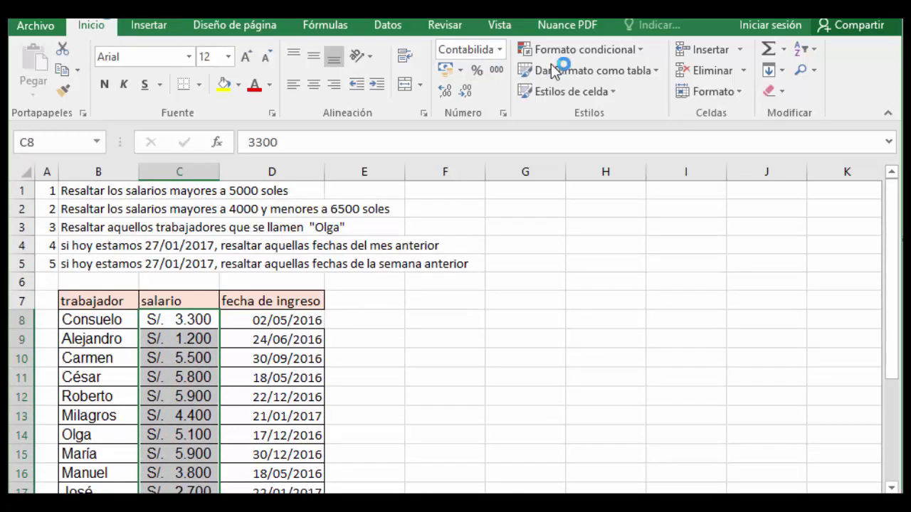
left_click(641, 51)
mouse_move(619, 82)
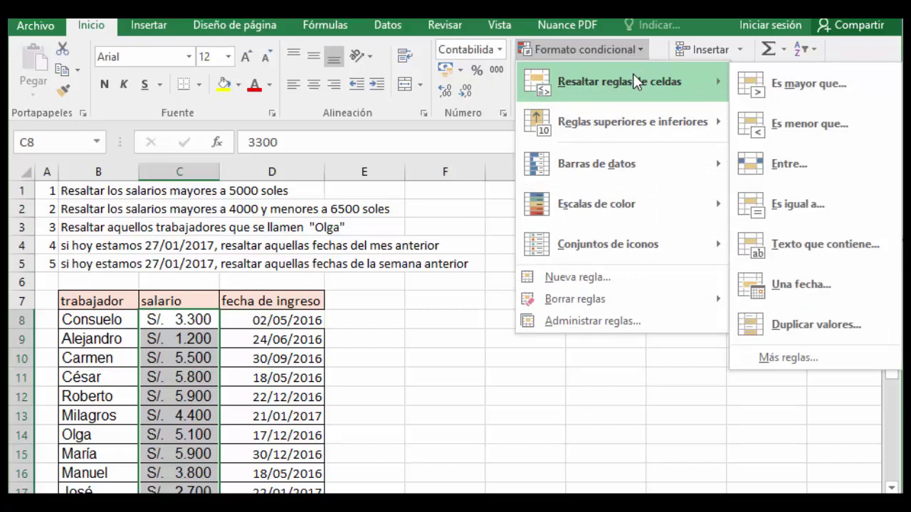
- Add an Es mayor que rule highlighting salaries above 5000 in light red fill with dark red text
left_click(831, 85)
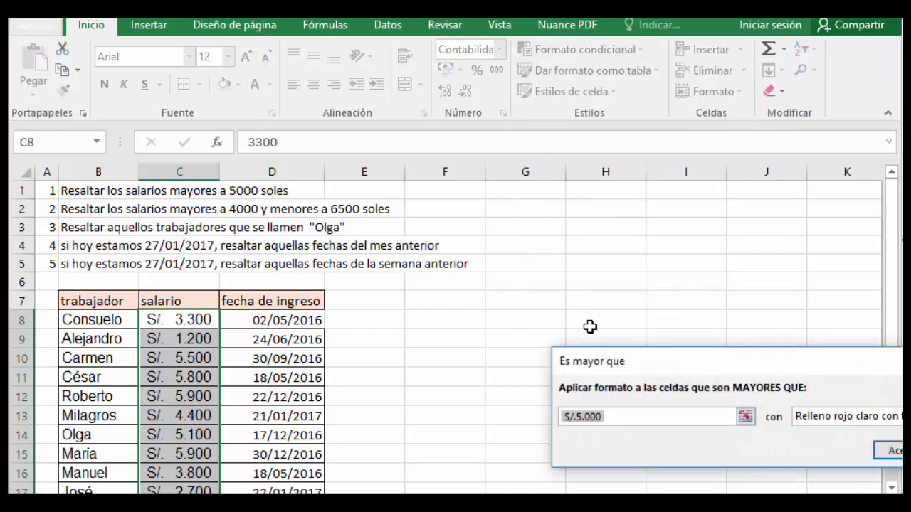
left_click_drag(686, 360, 482, 233)
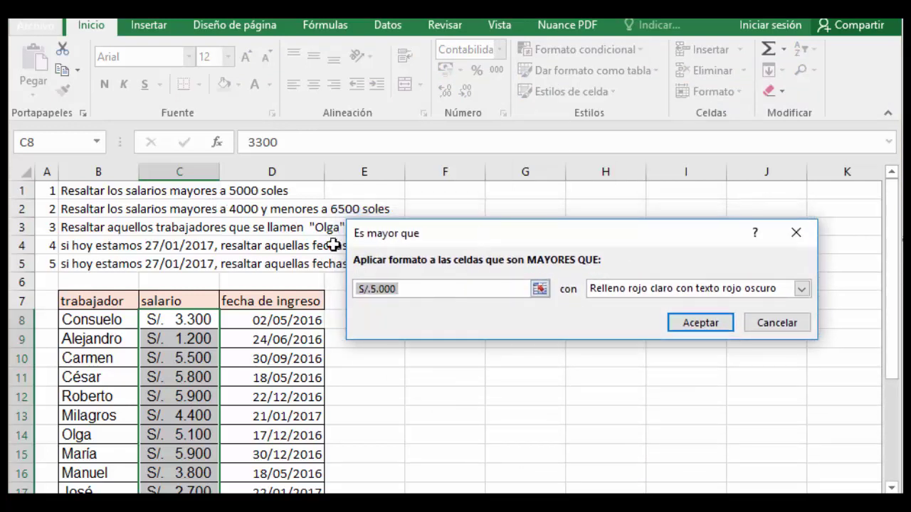
left_click(412, 288)
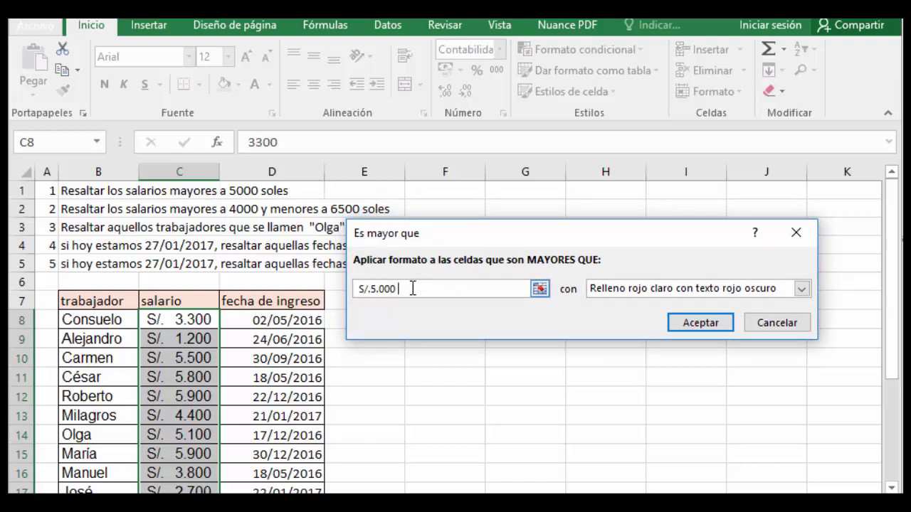
double_click(370, 288)
scroll(212, 372, "down", 1)
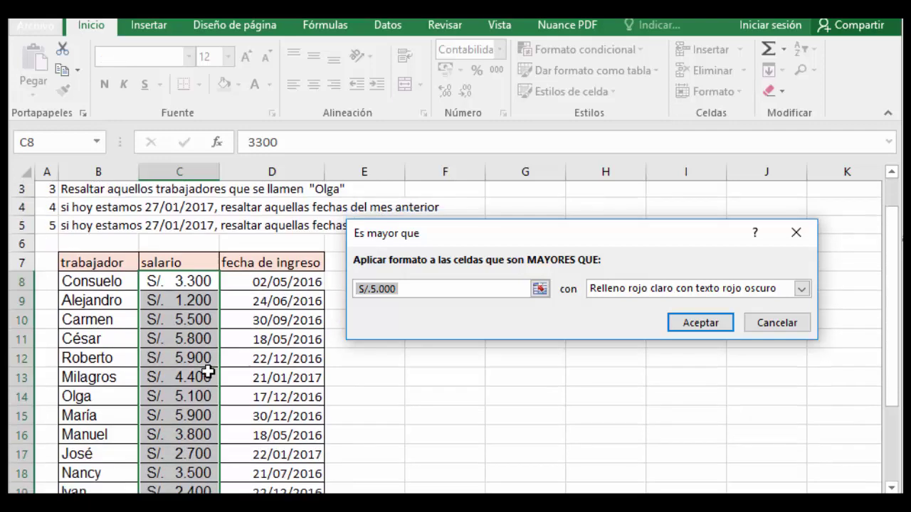
scroll(210, 371, "down", 2)
scroll(208, 371, "down", 2)
scroll(208, 372, "up", 1)
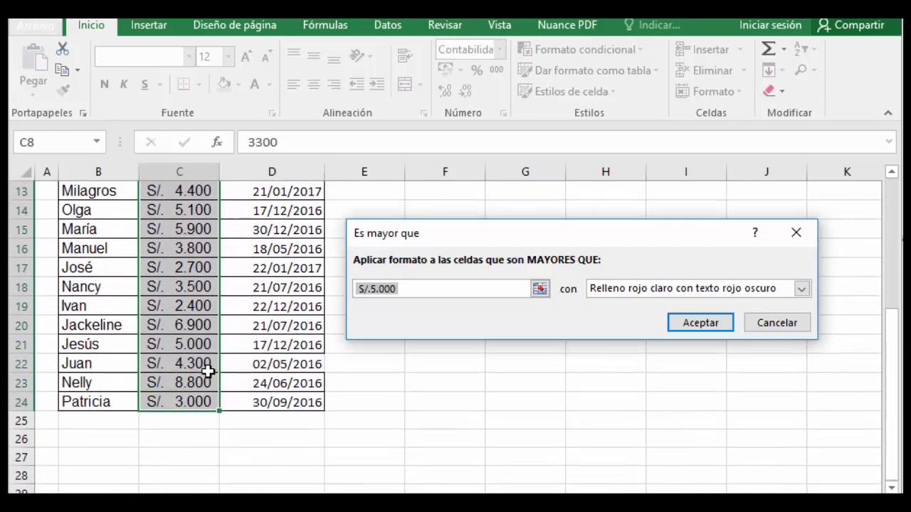
scroll(208, 371, "up", 3)
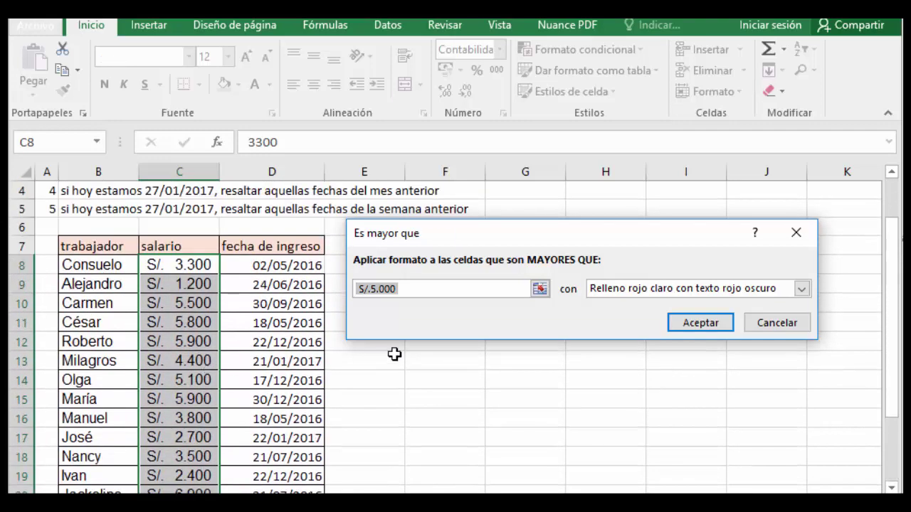
type("5")
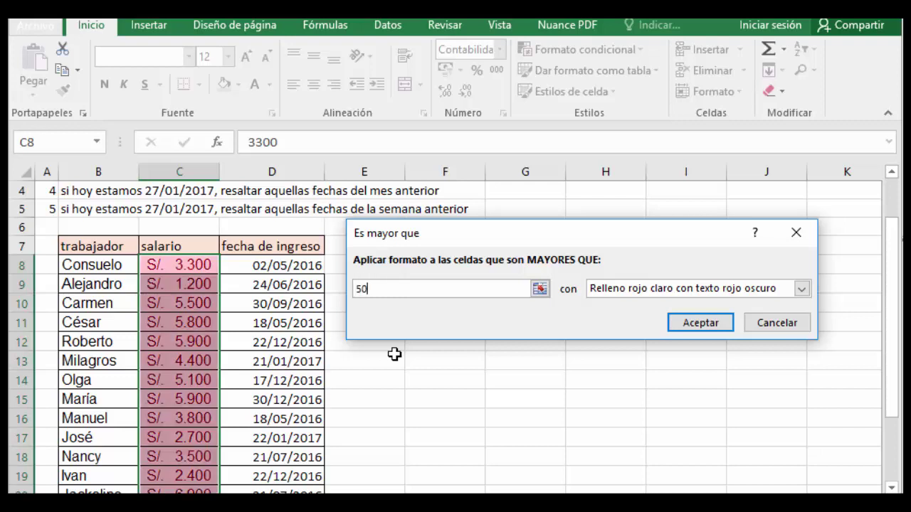
type("00")
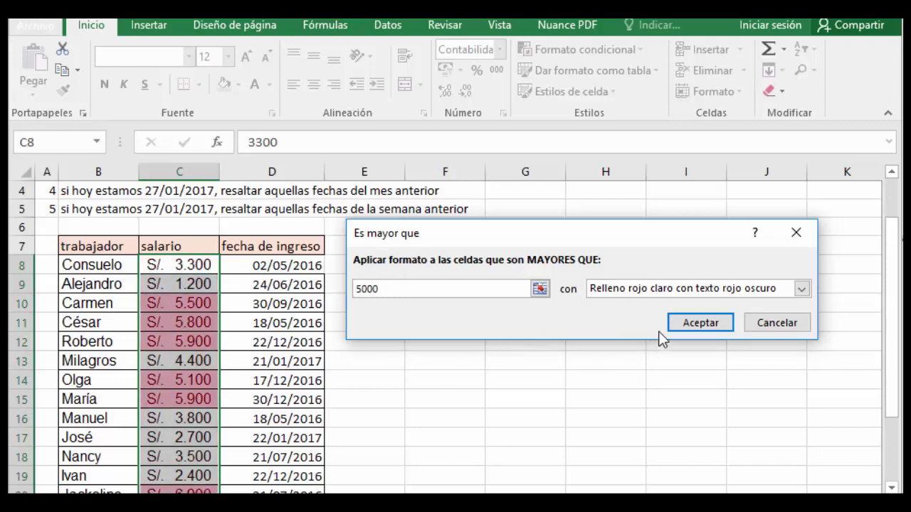
left_click(701, 324)
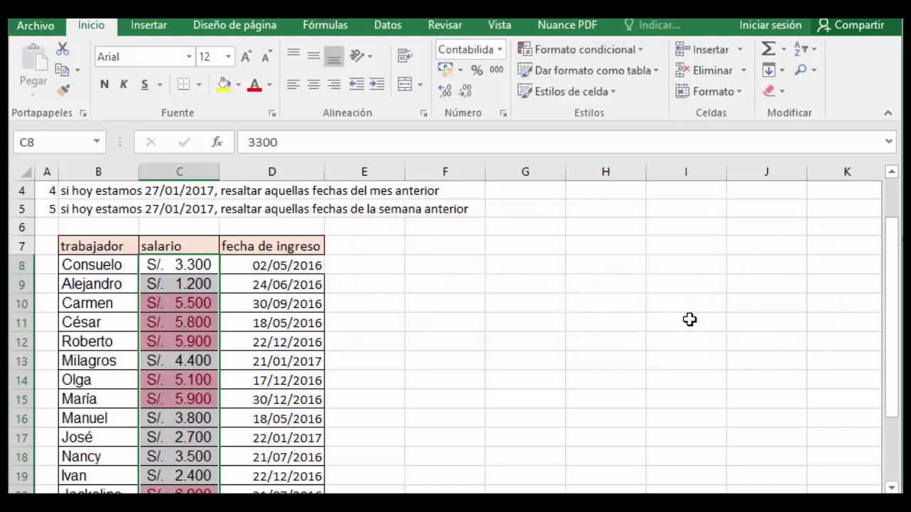
left_click(255, 342)
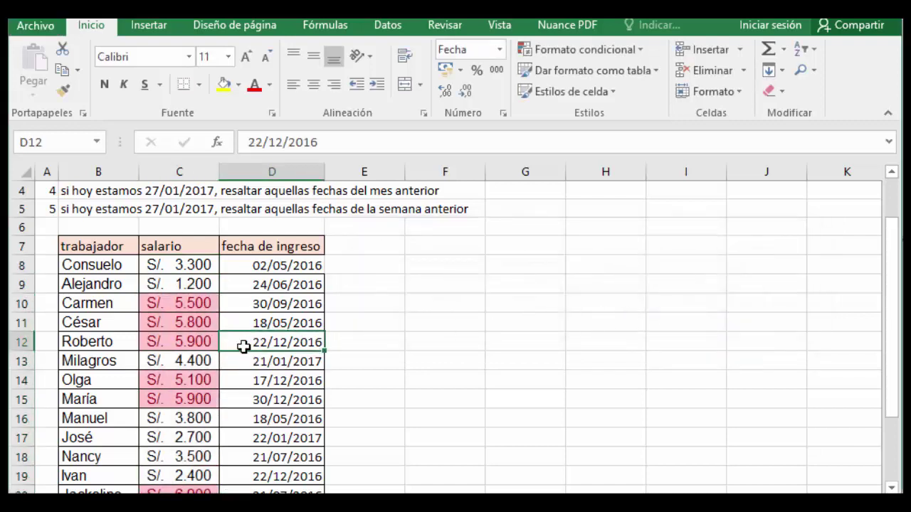
scroll(244, 347, "up", 1)
left_click(179, 358)
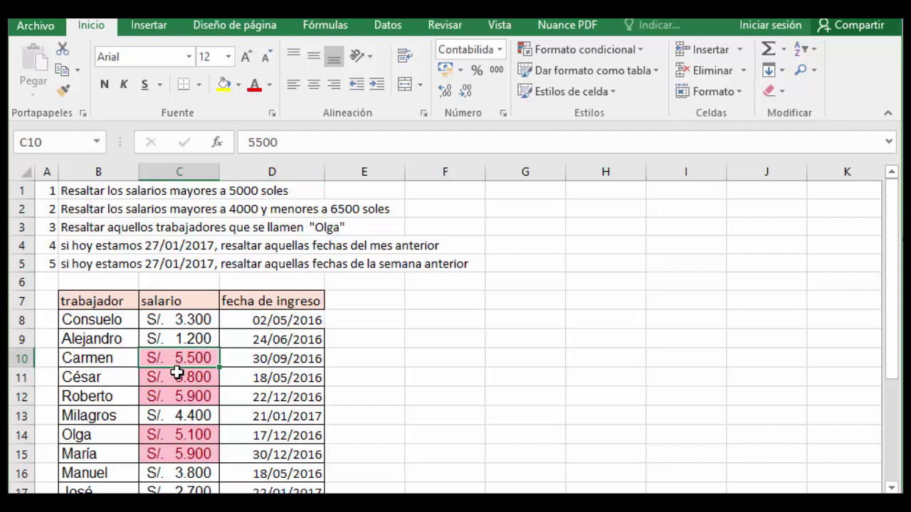
left_click(176, 373)
left_click(178, 393)
left_click(180, 375)
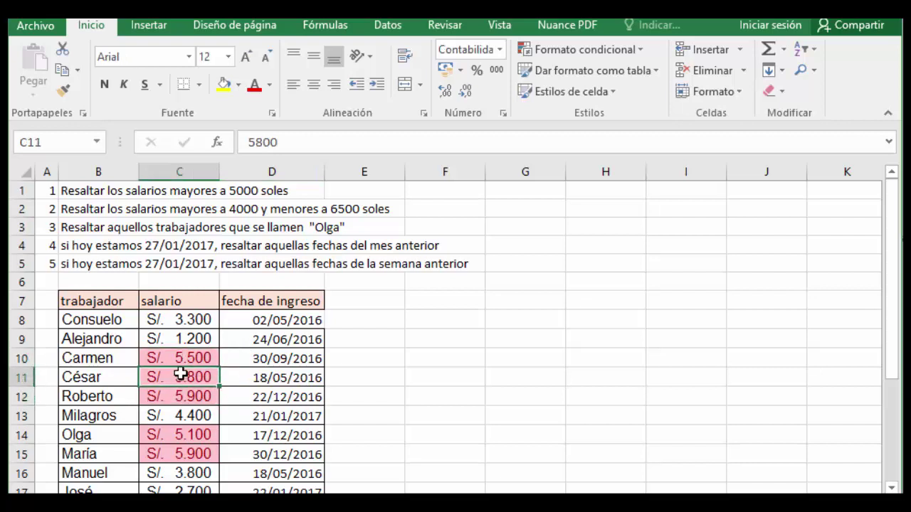
left_click(179, 358)
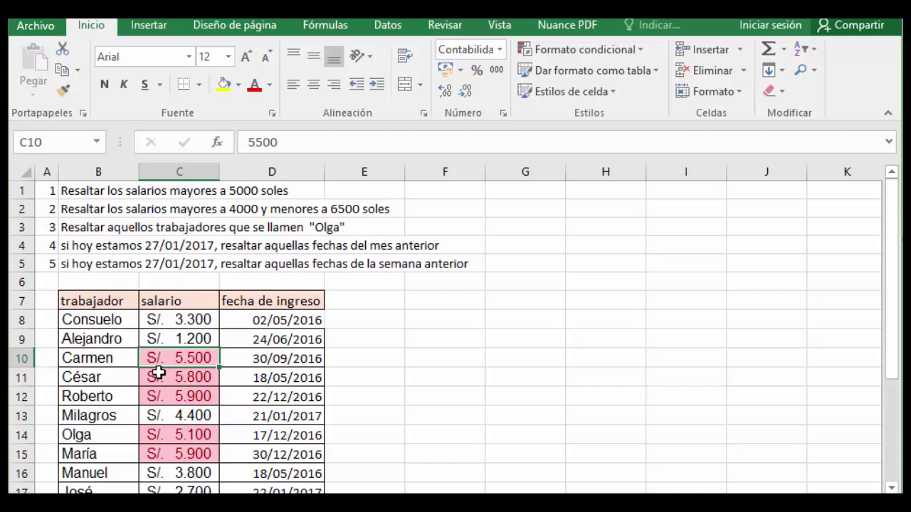
left_click(111, 358)
left_click(112, 376)
left_click(112, 396)
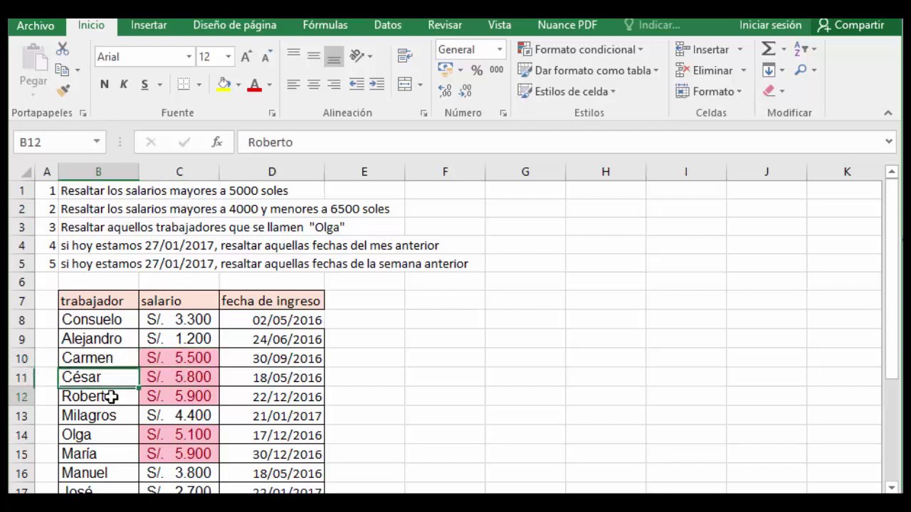
left_click(112, 435)
left_click(114, 454)
scroll(245, 421, "down", 2)
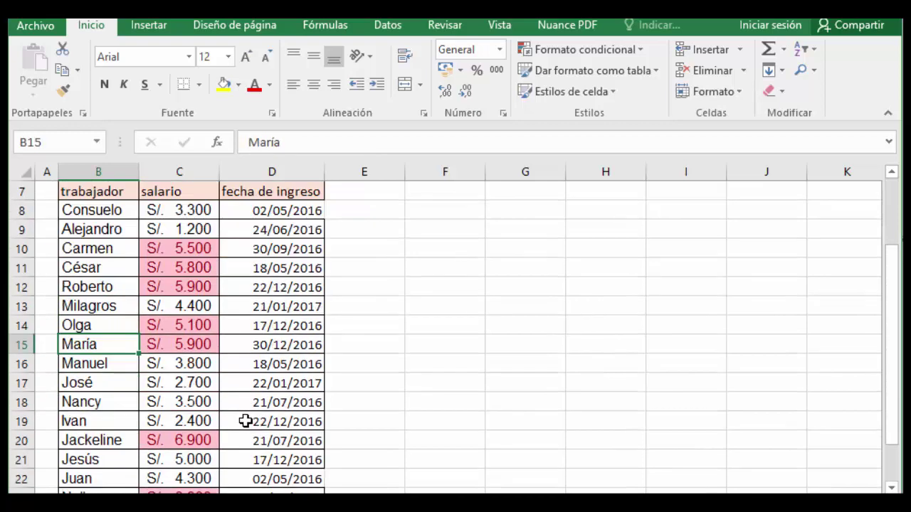
scroll(245, 421, "down", 1)
left_click(105, 383)
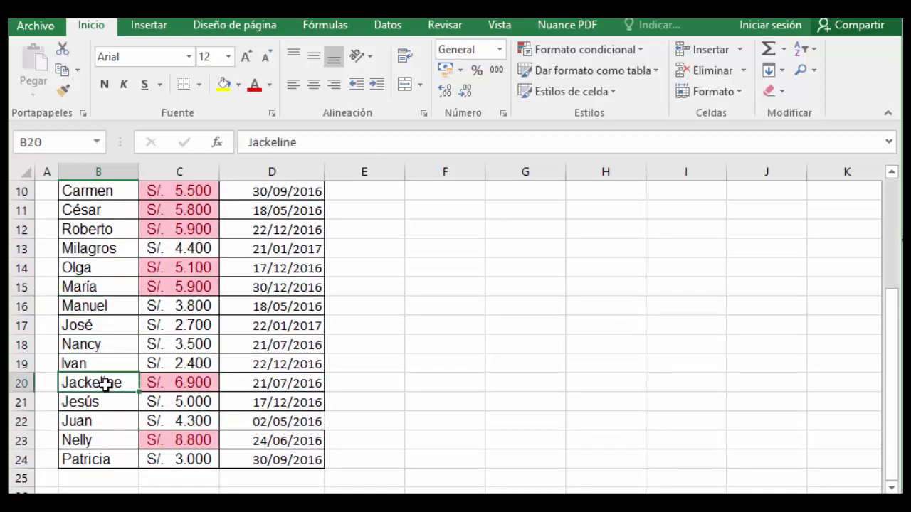
left_click(102, 440)
scroll(333, 382, "up", 3)
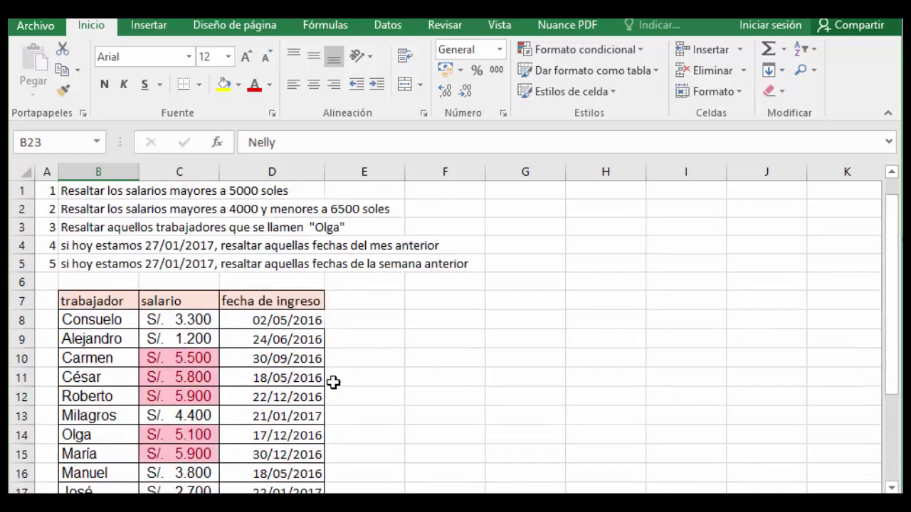
left_click(392, 325)
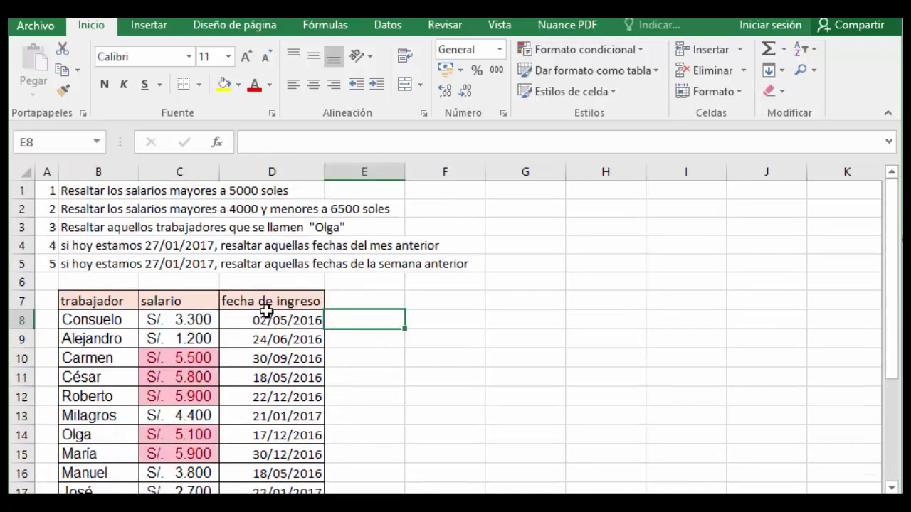
left_click(87, 209)
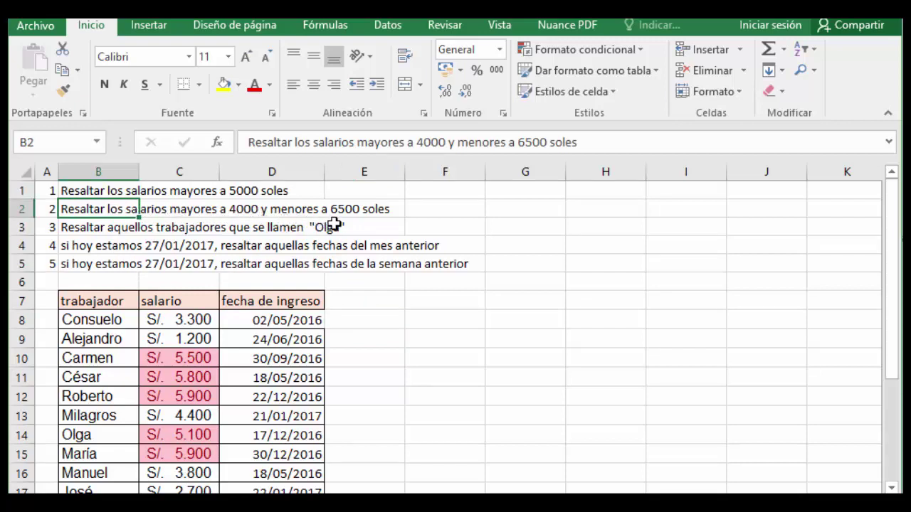
left_click(242, 350)
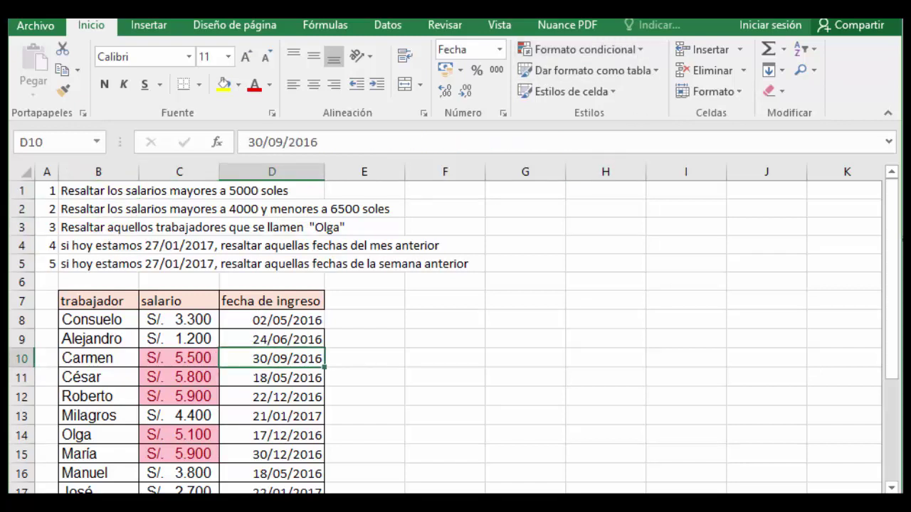
left_click(189, 378)
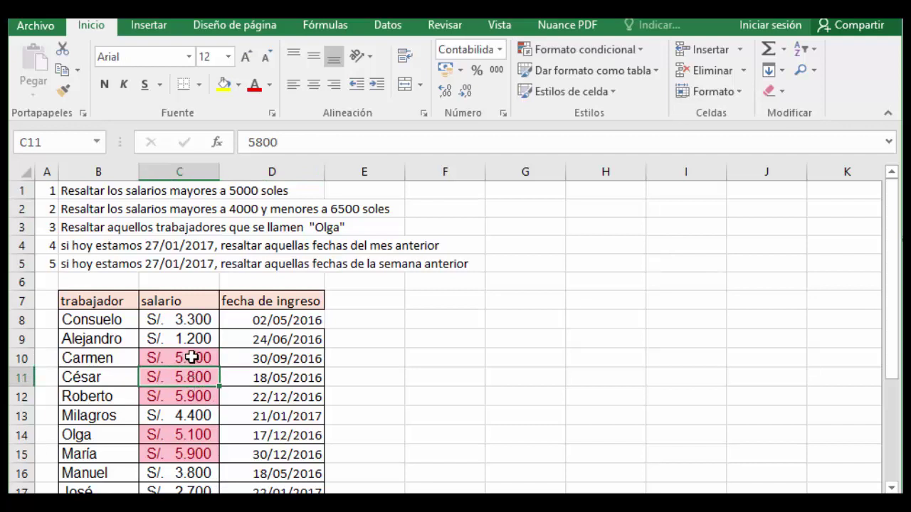
left_click(191, 361)
left_click(181, 396)
left_click(188, 364)
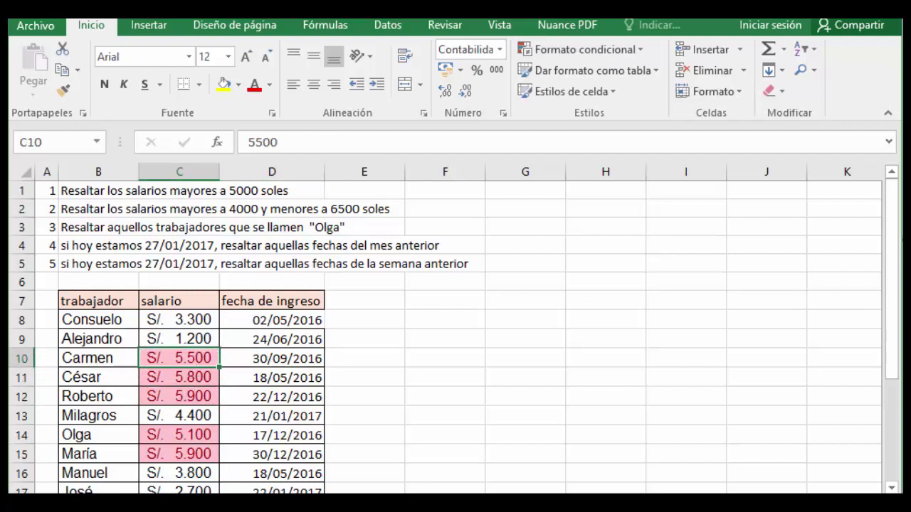
left_click(363, 319)
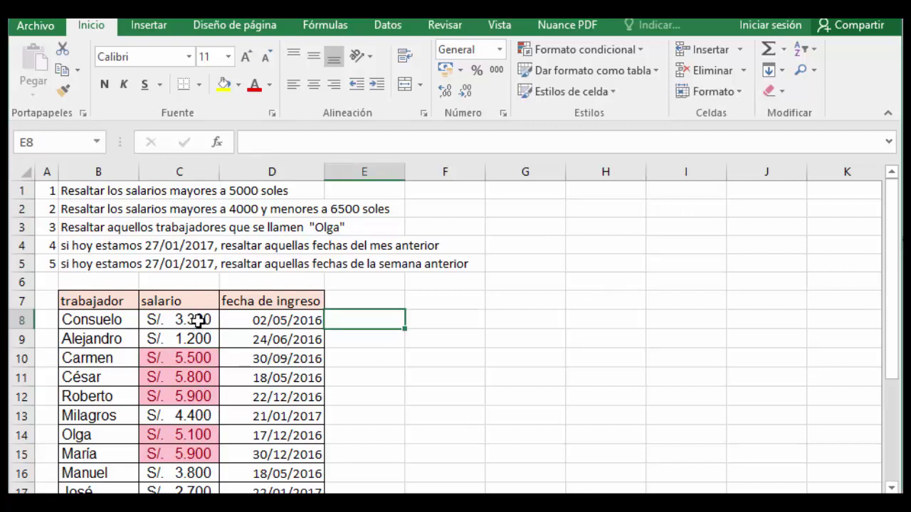
mouse_move(195, 320)
left_mouse_down()
mouse_move(178, 430)
mouse_move(190, 472)
mouse_move(193, 463)
left_mouse_up()
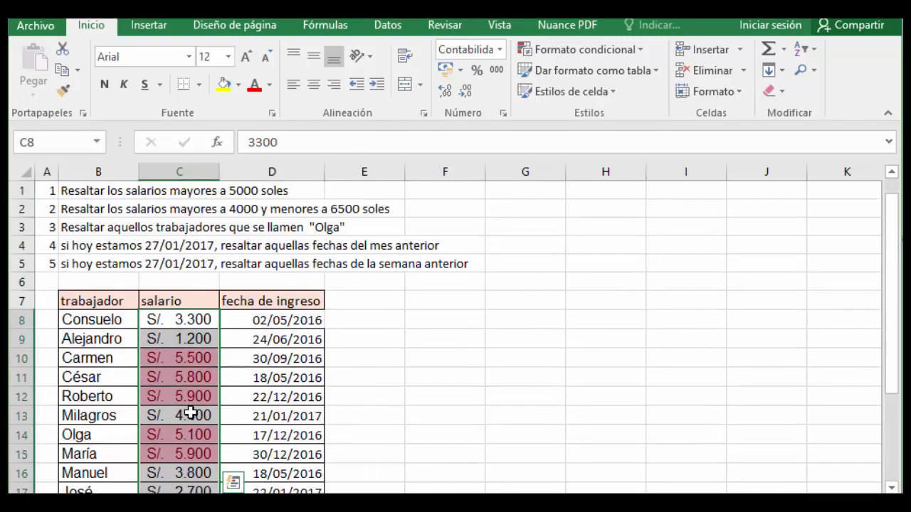
scroll(214, 427, "up", 3)
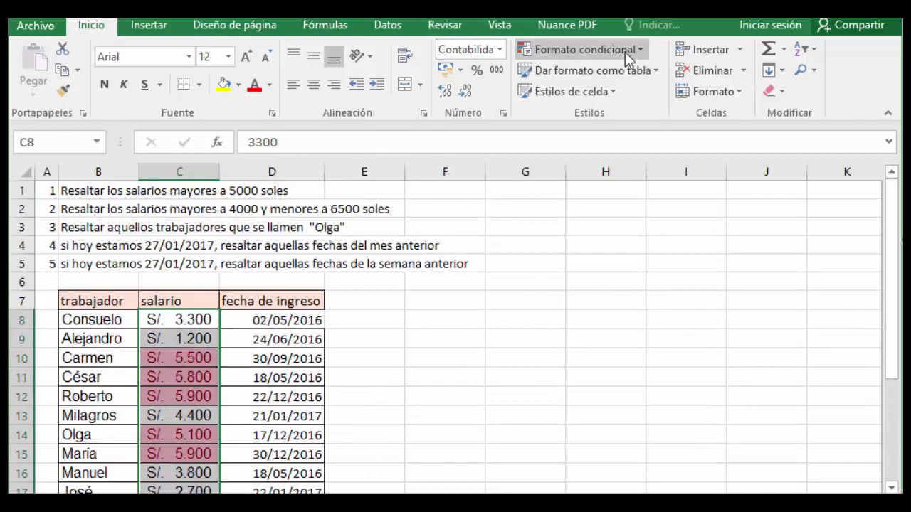
- Clear the greater-than-5000 rule from the selected salary cells, then deselect them
left_click(643, 52)
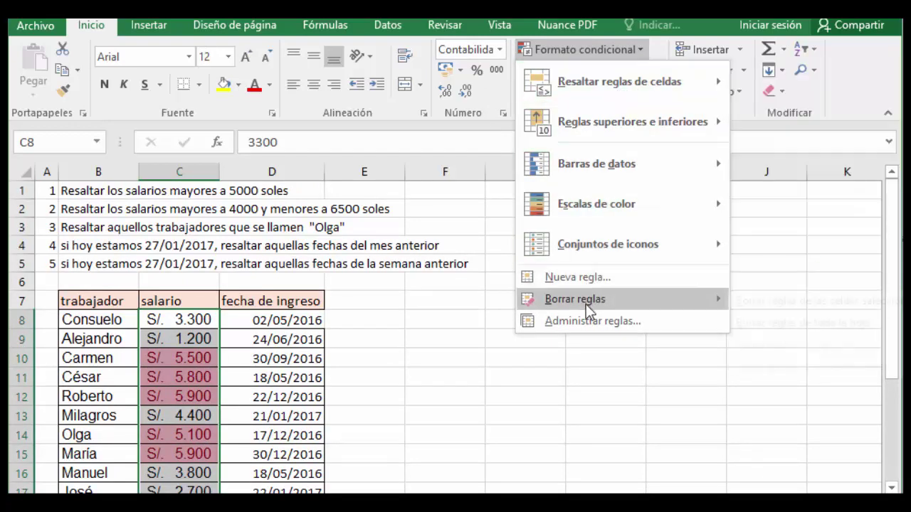
mouse_move(575, 299)
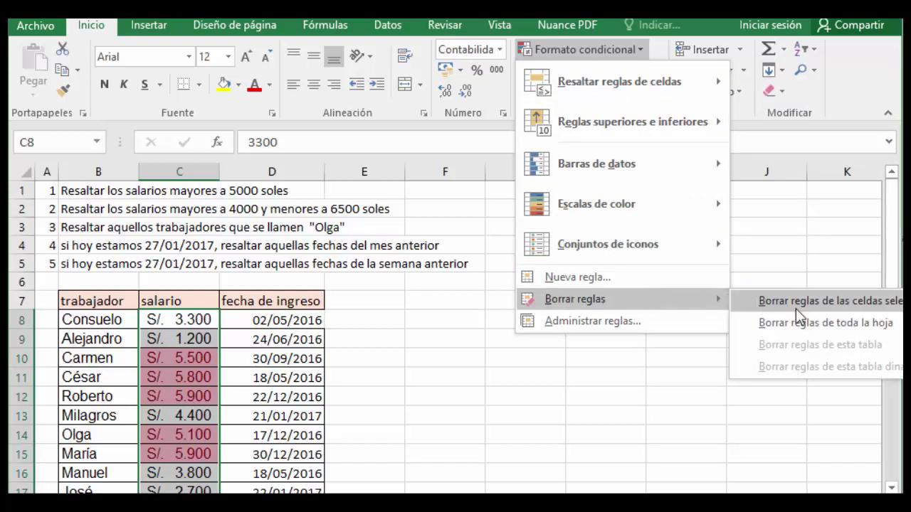
left_click(880, 305)
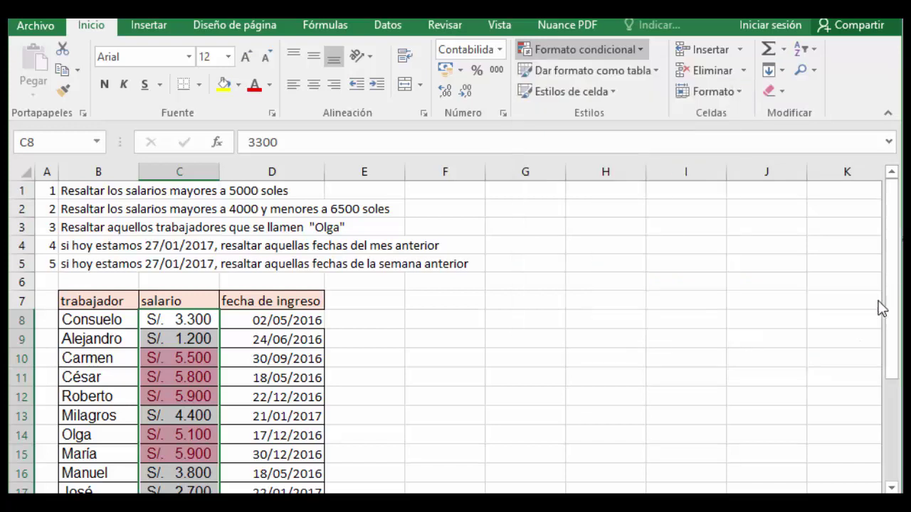
left_click(183, 340)
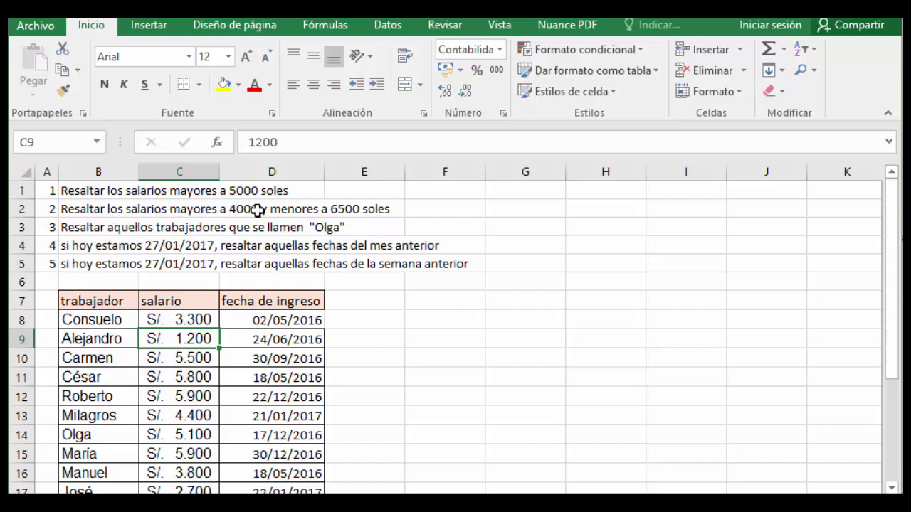
- Select salary cells C8:C24 and reopen the conditional formatting highlight-rule options
mouse_move(187, 317)
left_mouse_down()
mouse_move(187, 491)
mouse_move(192, 443)
left_mouse_up()
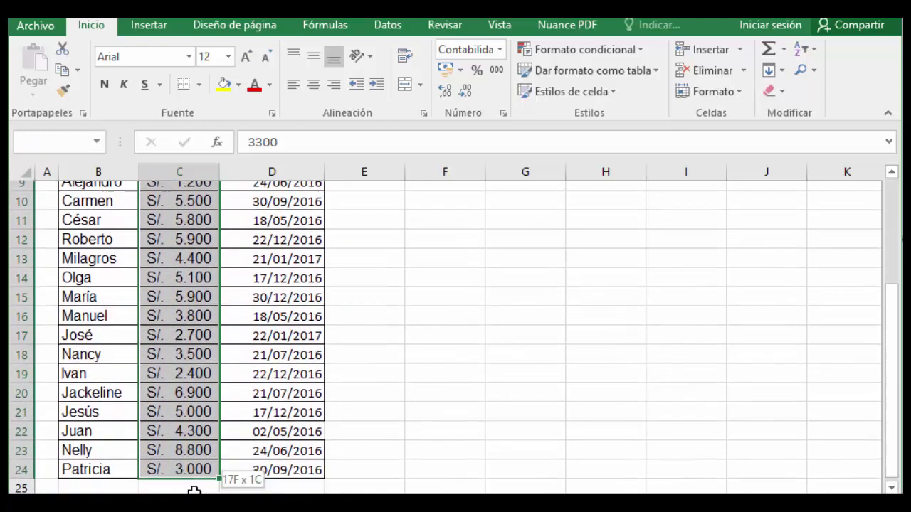
scroll(192, 443, "up", 3)
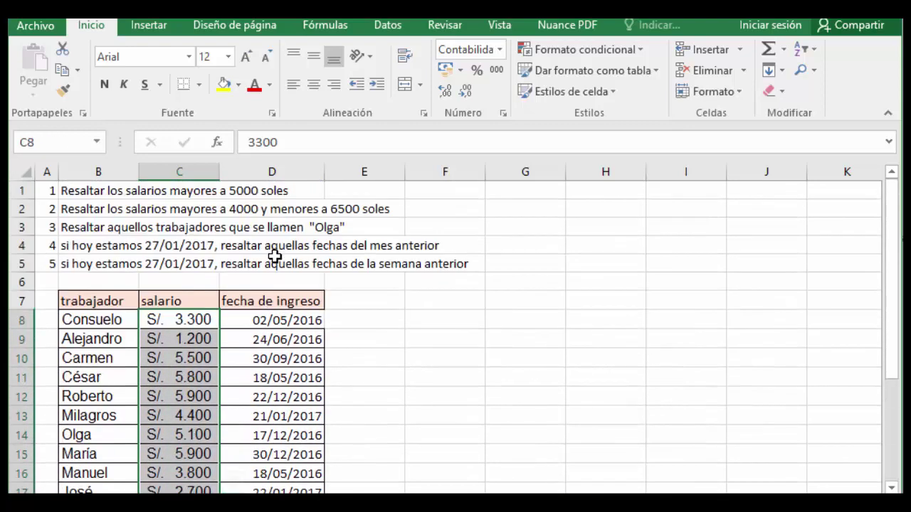
left_click(644, 48)
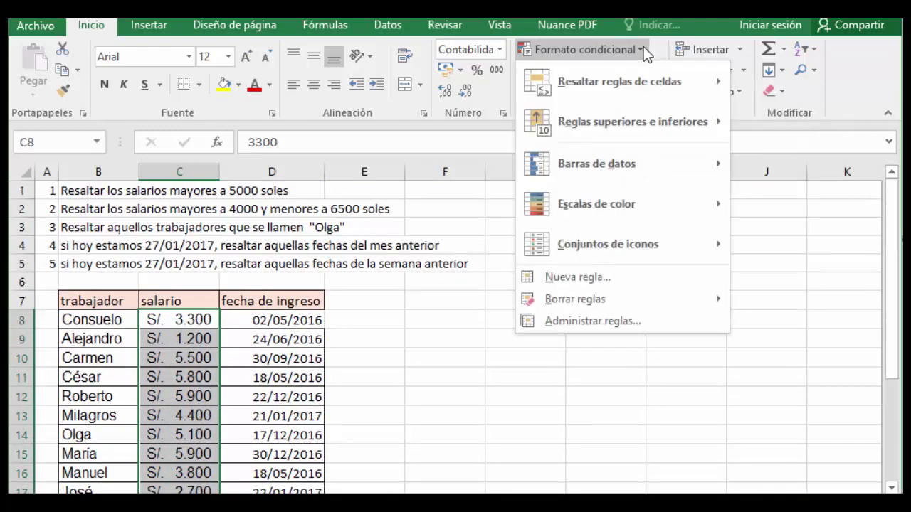
mouse_move(619, 82)
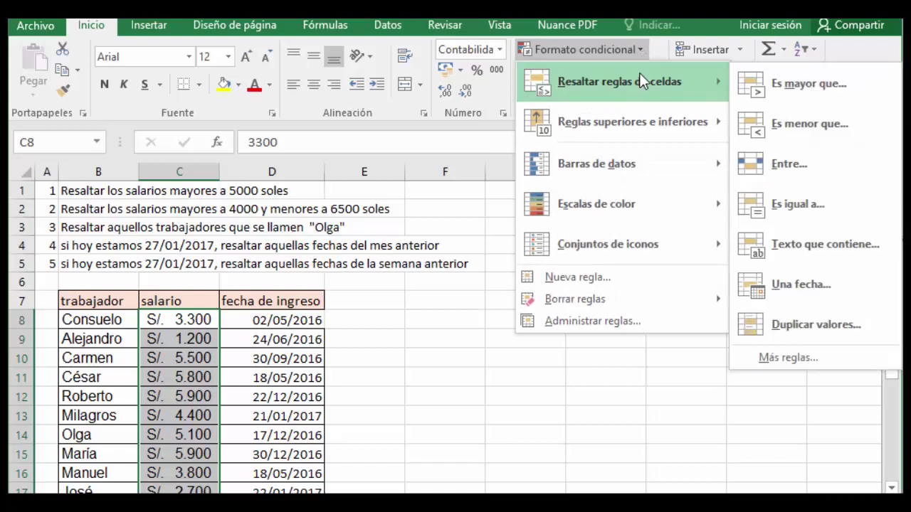
- Create an Entre rule for salaries 4001 to 6499 with light red fill and dark red text
left_click(812, 166)
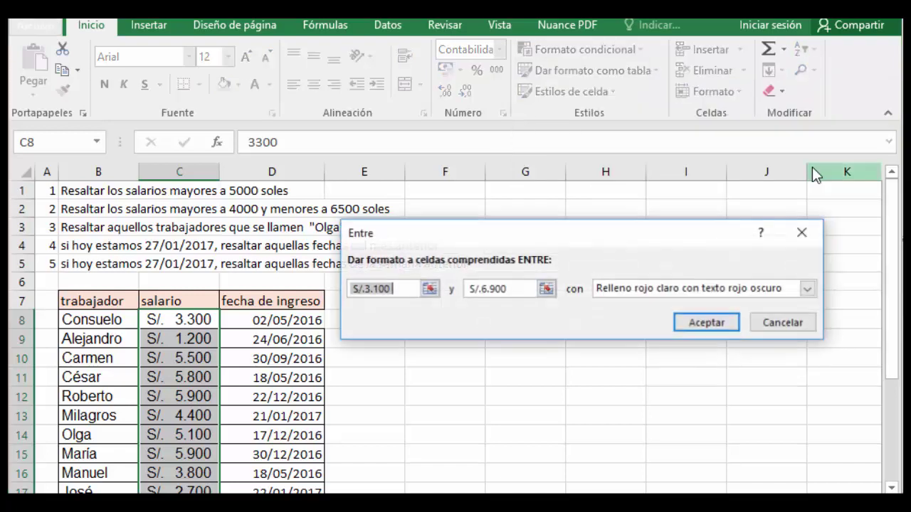
left_click(390, 288)
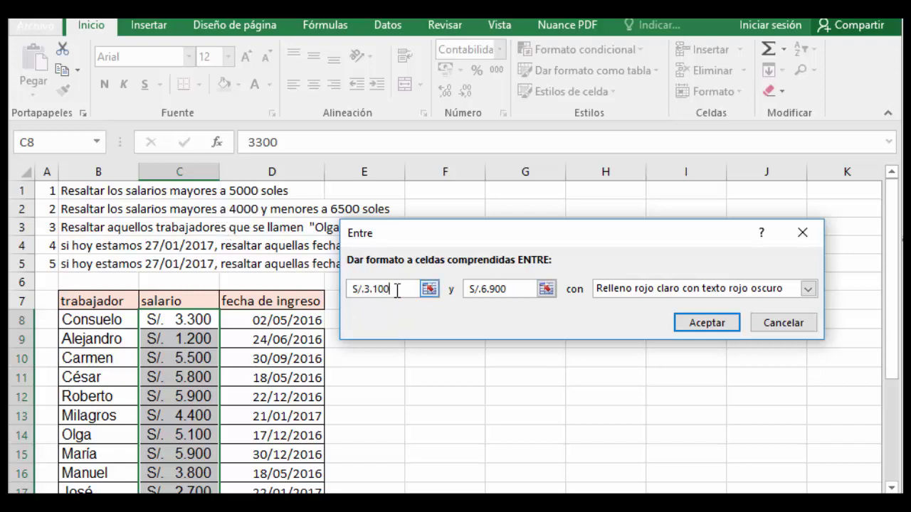
left_click_drag(400, 289, 363, 288)
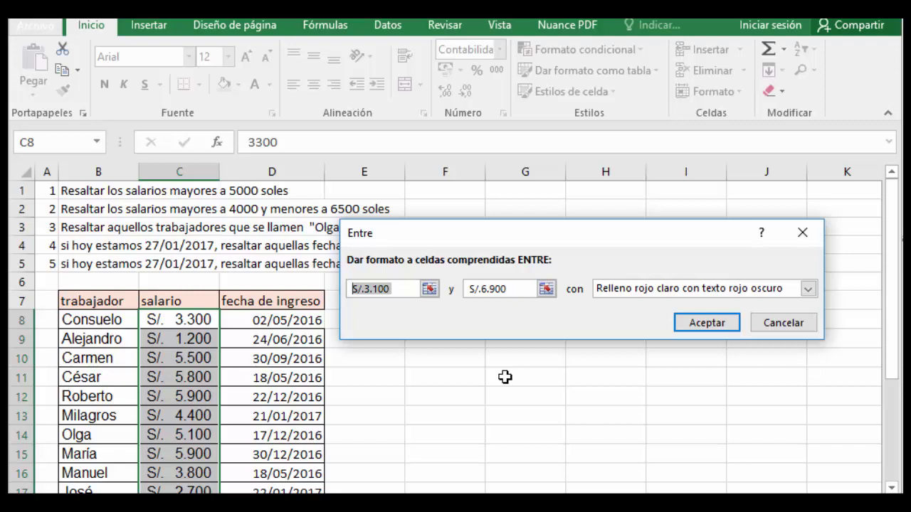
type("40")
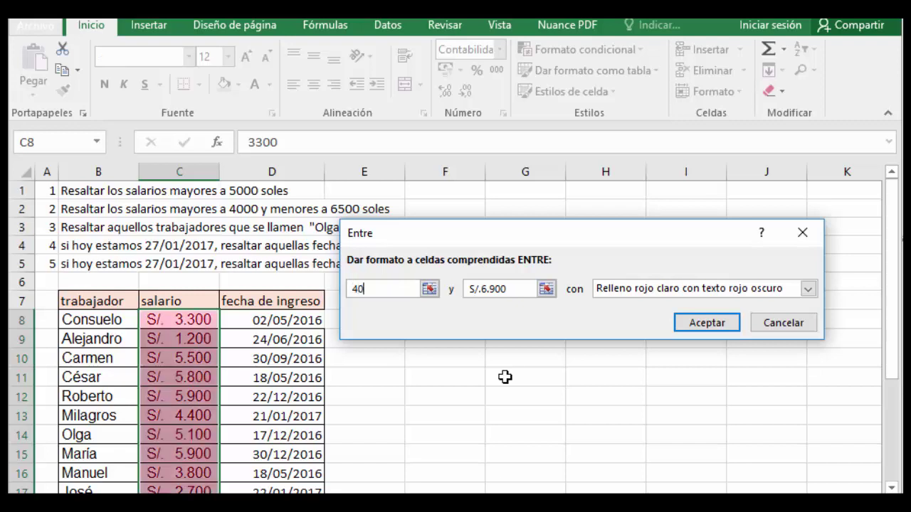
type("01")
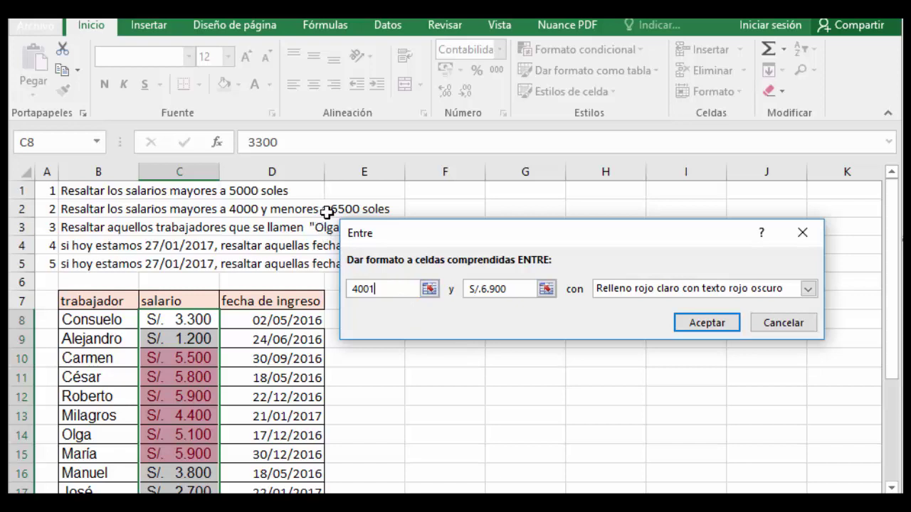
left_click_drag(521, 294, 466, 289)
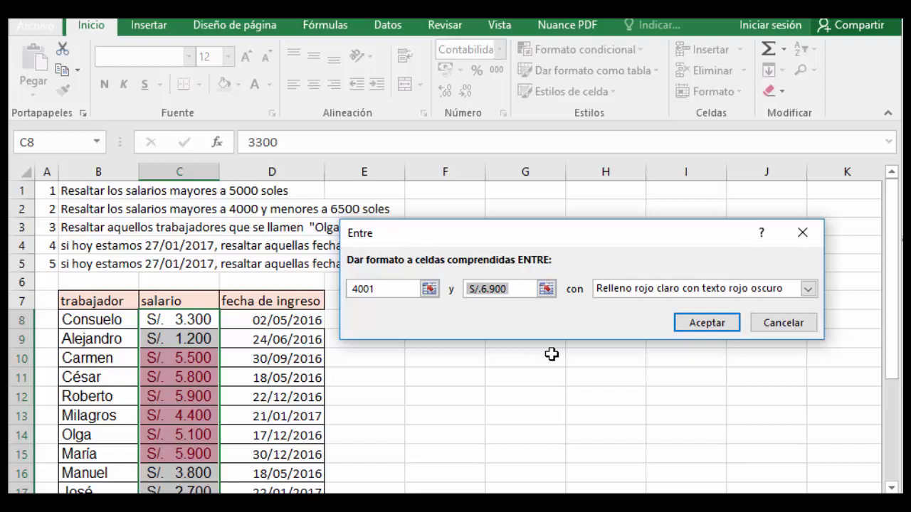
type("6")
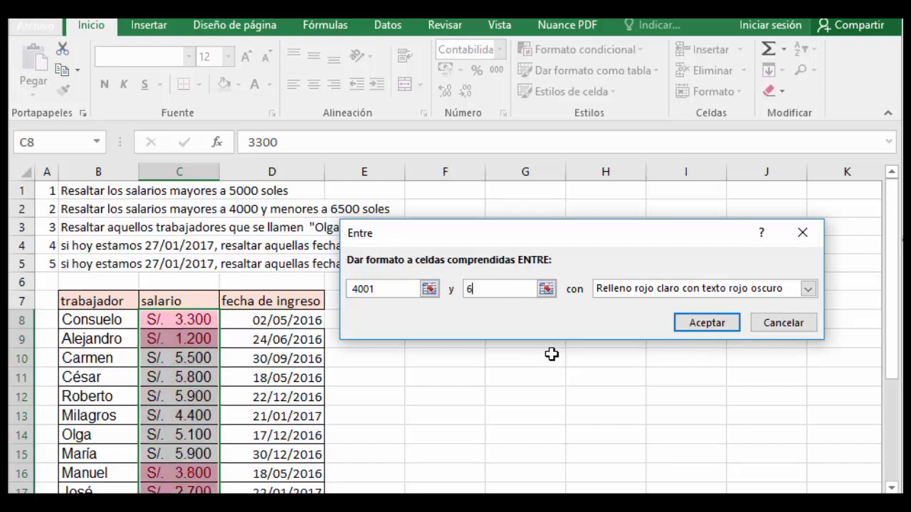
type("499")
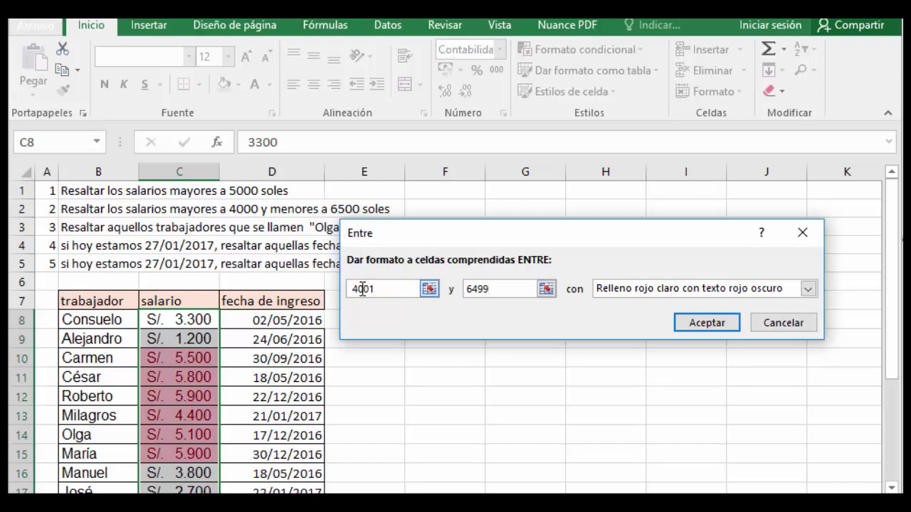
left_click(377, 289)
left_click(372, 288)
left_click(806, 289)
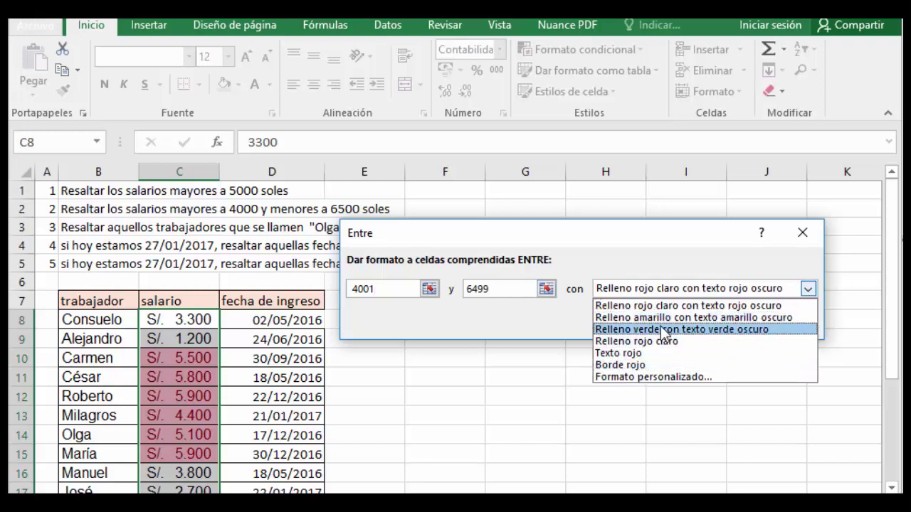
left_click(695, 293)
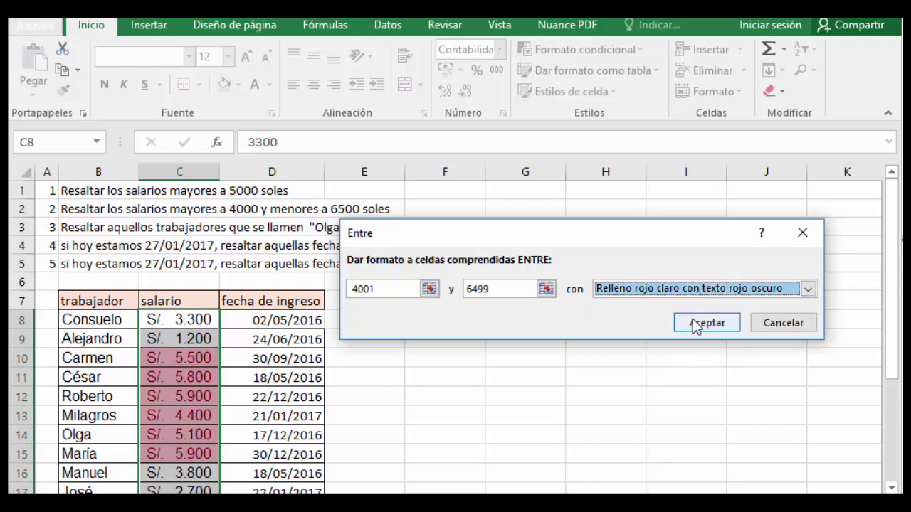
left_click(692, 319)
left_click(424, 372)
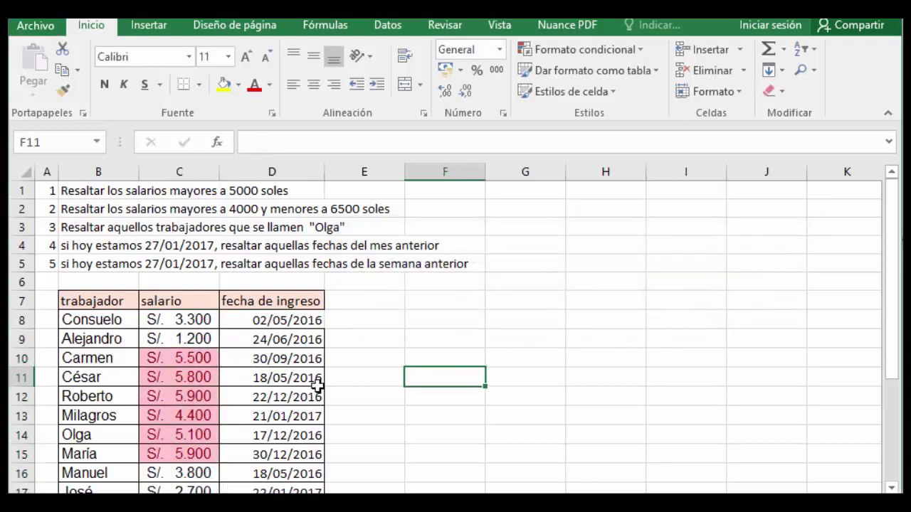
- Inspect the highlighted salaries 5500, 5800 and 5100
left_click(210, 380)
left_click(187, 358)
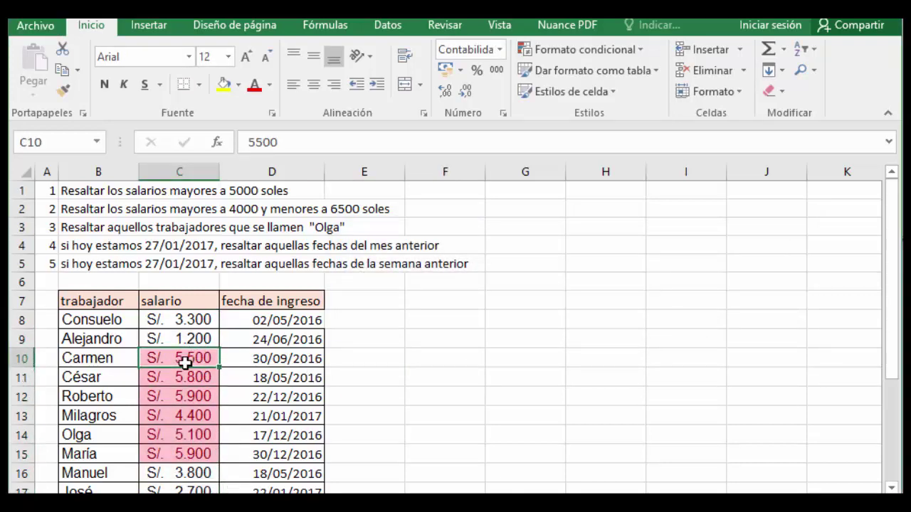
left_click(182, 379)
left_click(183, 433)
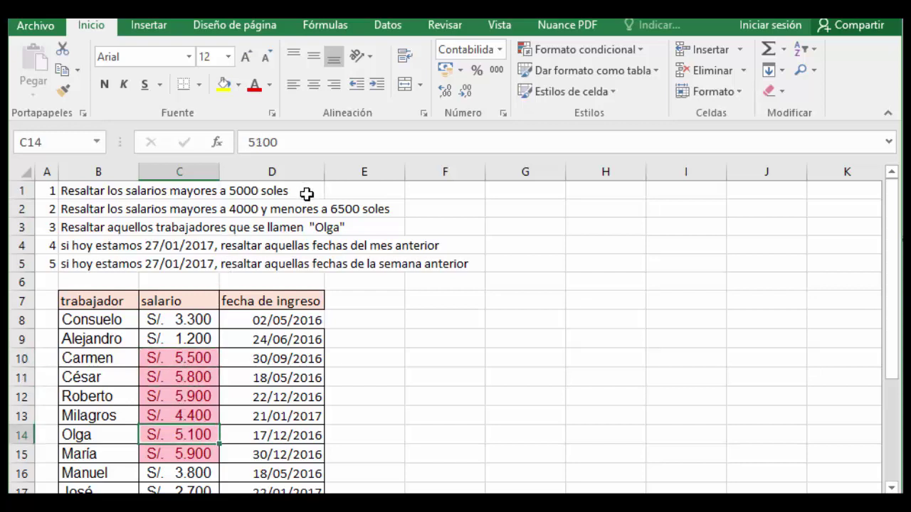
scroll(189, 355, "down", 3)
scroll(188, 356, "up", 3)
- Select the salary cells from C8 down and clear their conditional formatting rules
left_click(181, 338)
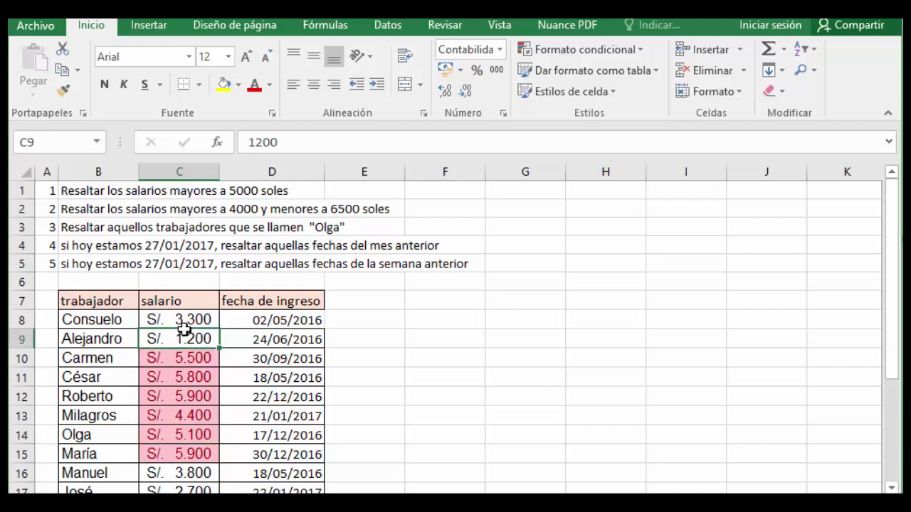
mouse_move(188, 318)
left_mouse_down()
mouse_move(197, 442)
mouse_move(197, 421)
left_mouse_up()
scroll(207, 335, "up", 4)
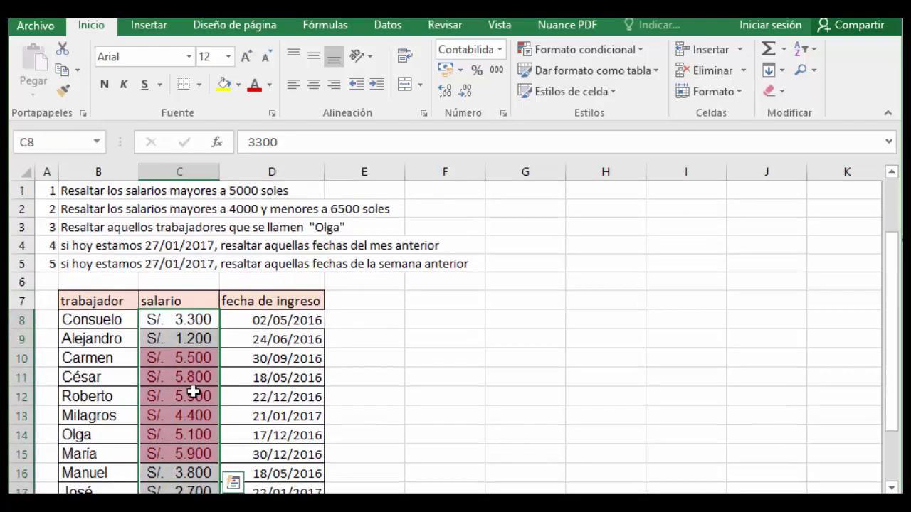
left_click(638, 51)
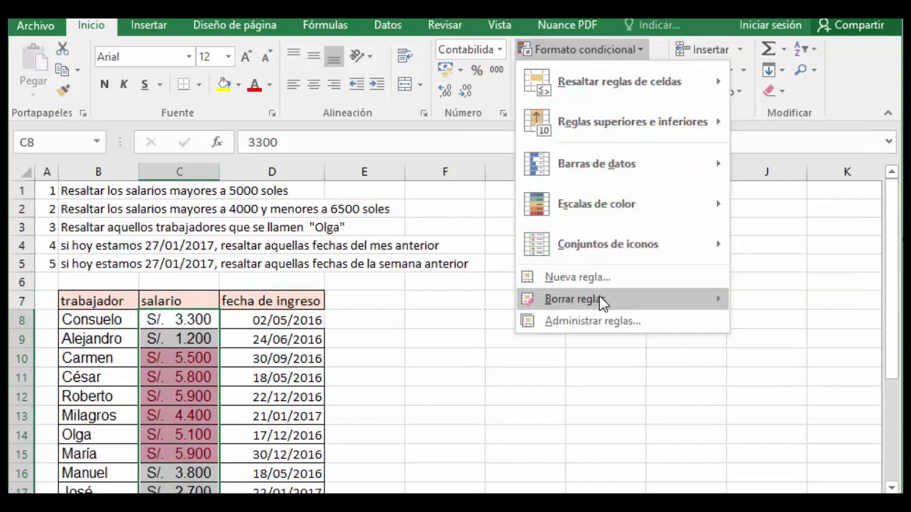
mouse_move(575, 299)
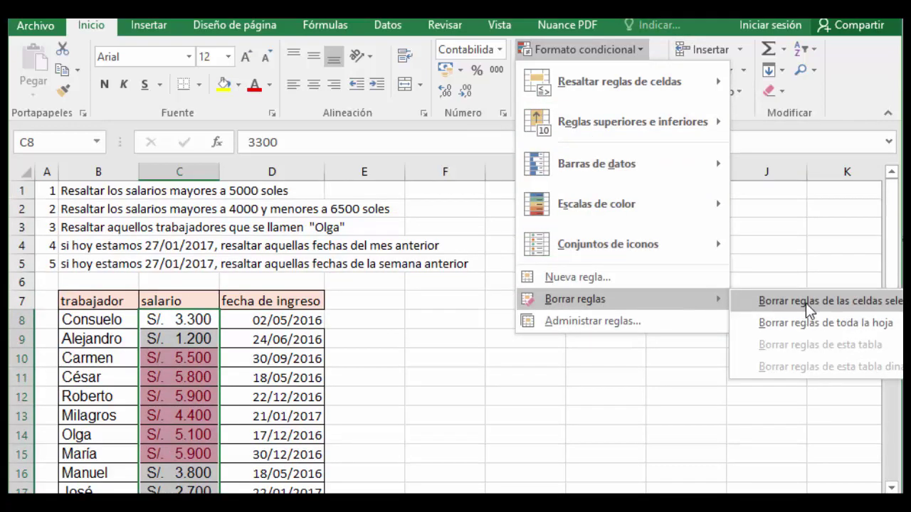
left_click(806, 303)
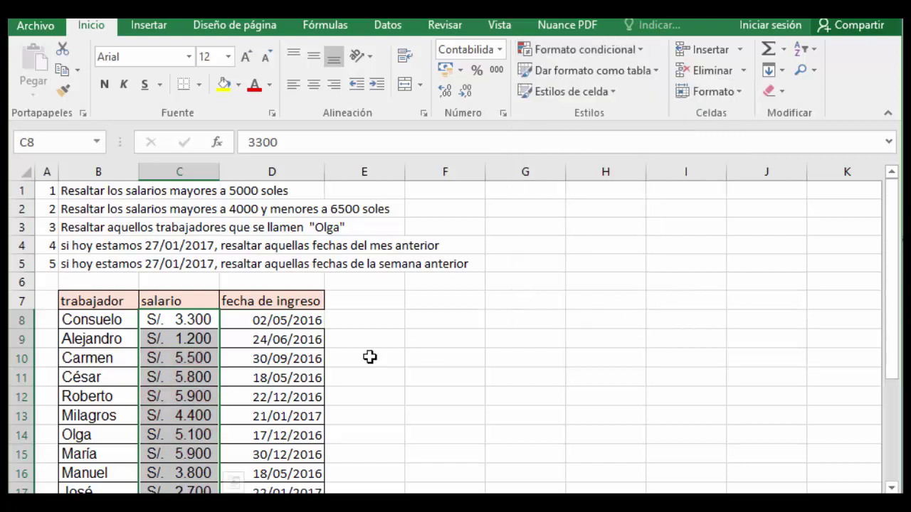
left_click(187, 321)
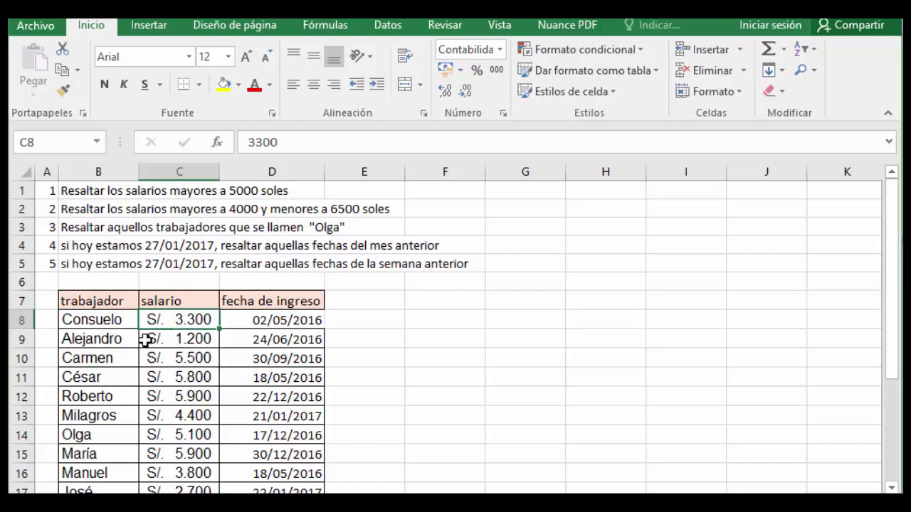
- Select worker names B8:B24 and add a Texto que contiene rule for 'Olga' in light red
left_click_drag(111, 319, 107, 491)
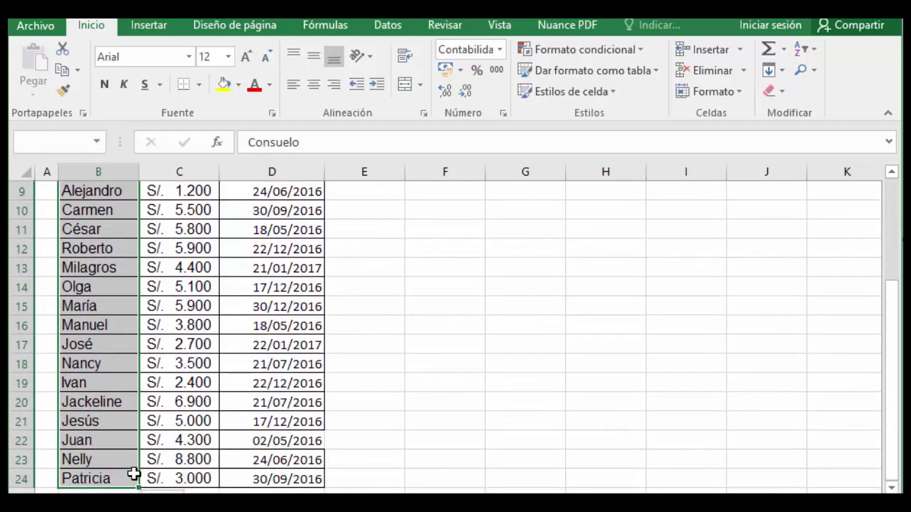
left_click_drag(106, 491, 133, 472)
scroll(142, 397, "up", 3)
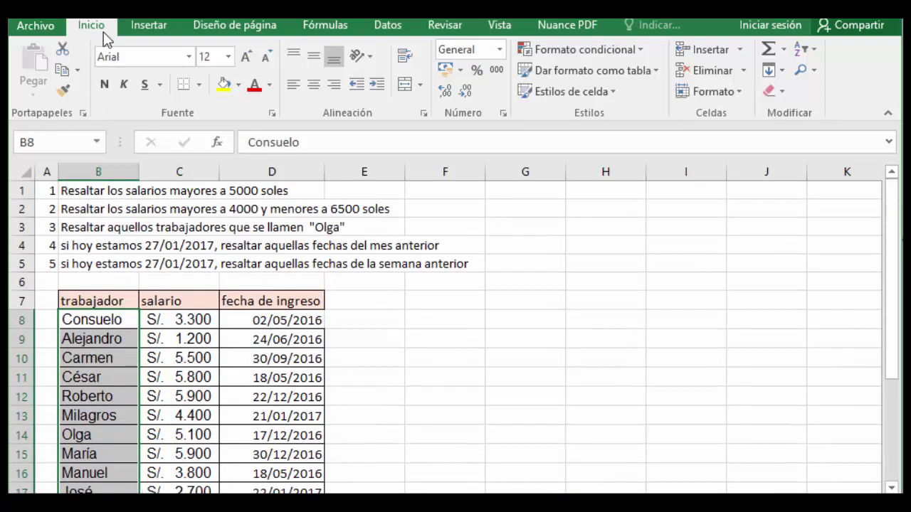
left_click(640, 50)
mouse_move(620, 82)
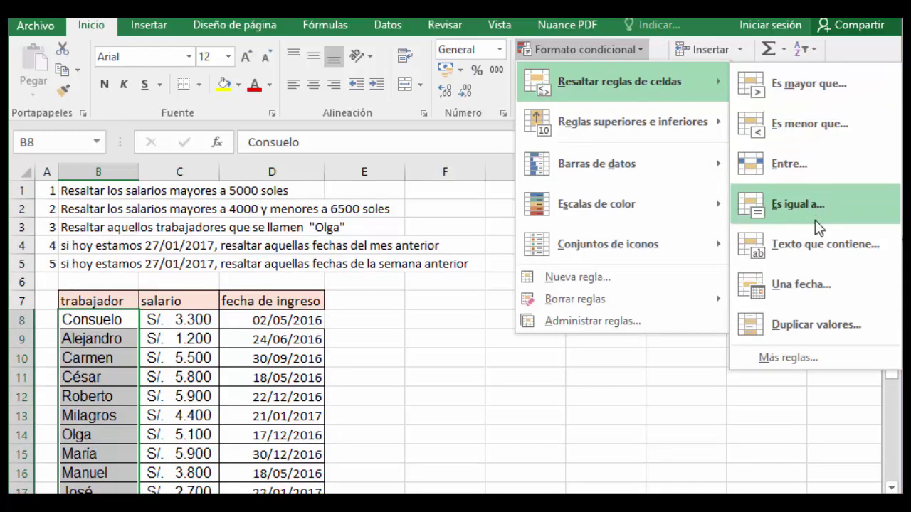
left_click(807, 246)
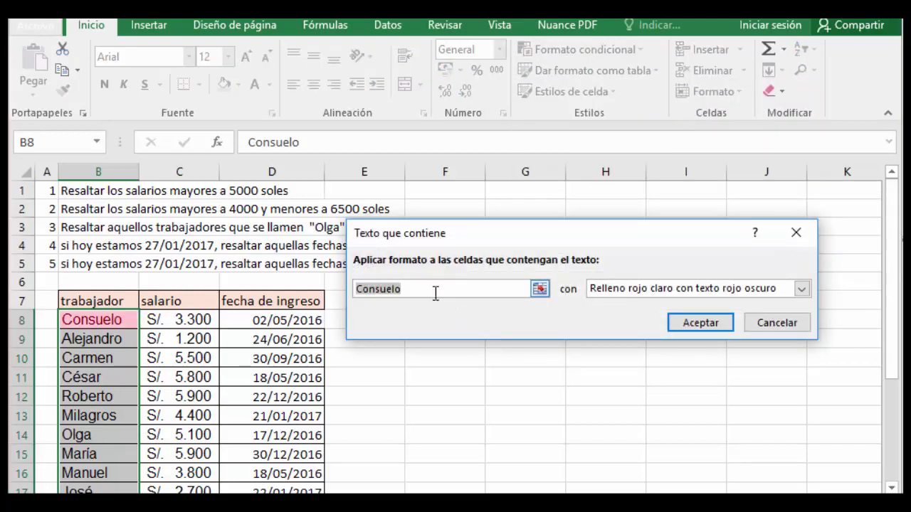
type("Olga")
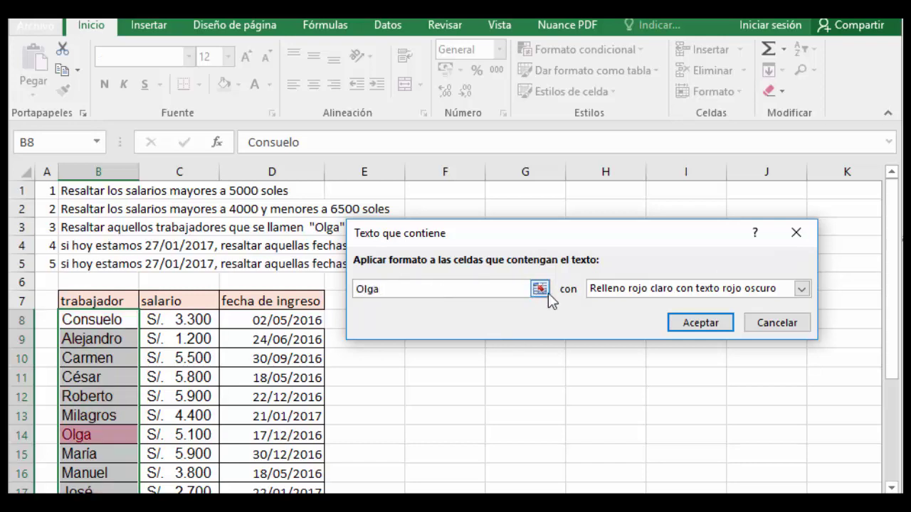
left_click(699, 324)
- Check Olga's and Carmen's cells, then select names Consuelo to Patricia (B8:B24)
left_click(236, 409)
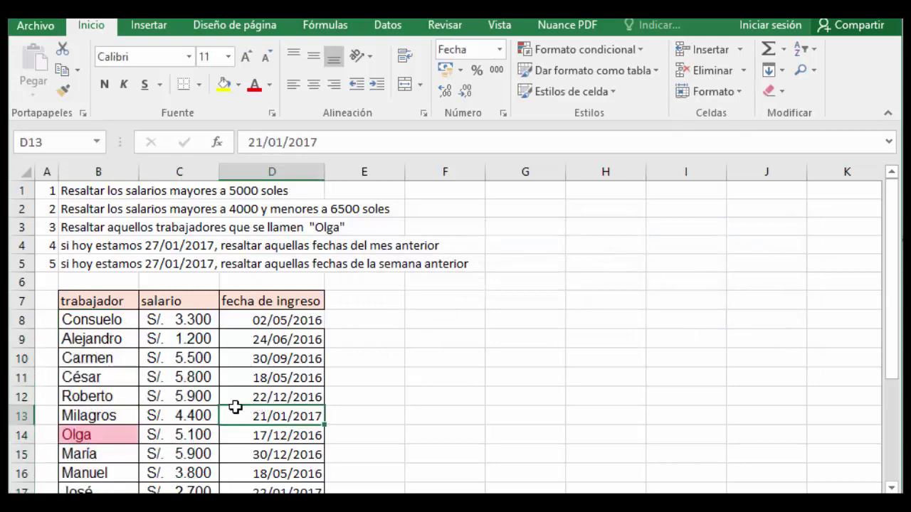
left_click(122, 431)
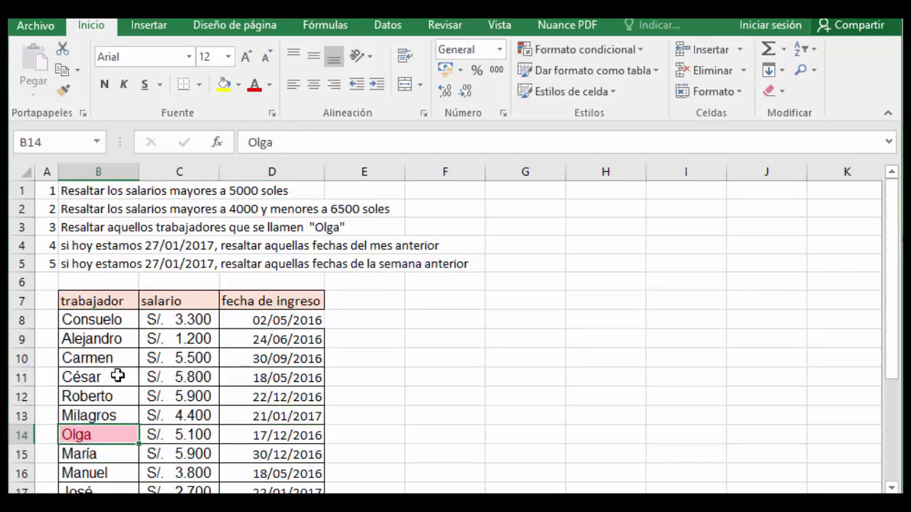
scroll(126, 379, "down", 1)
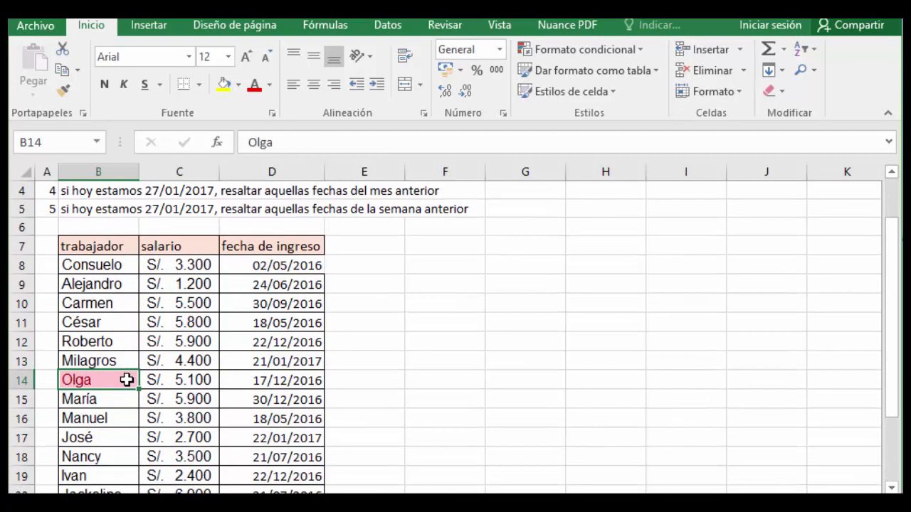
scroll(126, 380, "down", 2)
scroll(125, 382, "up", 2)
left_click(96, 305)
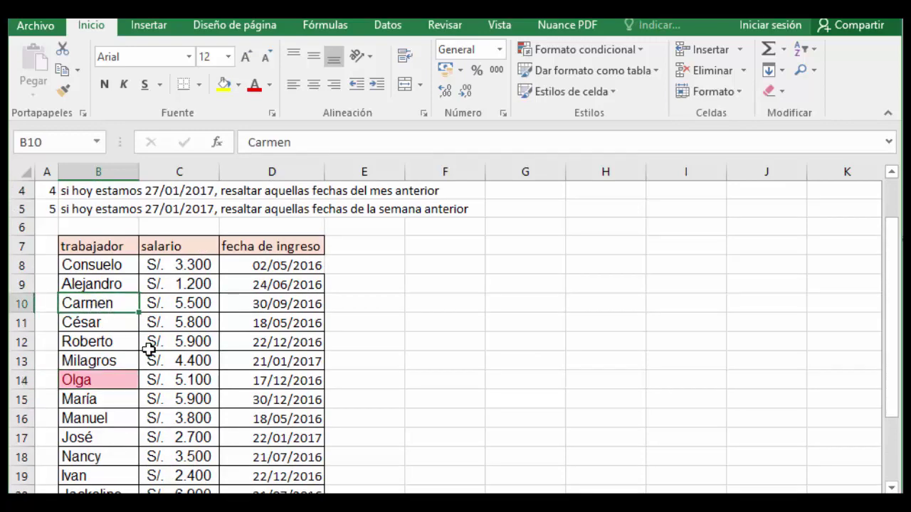
scroll(149, 352, "up", 1)
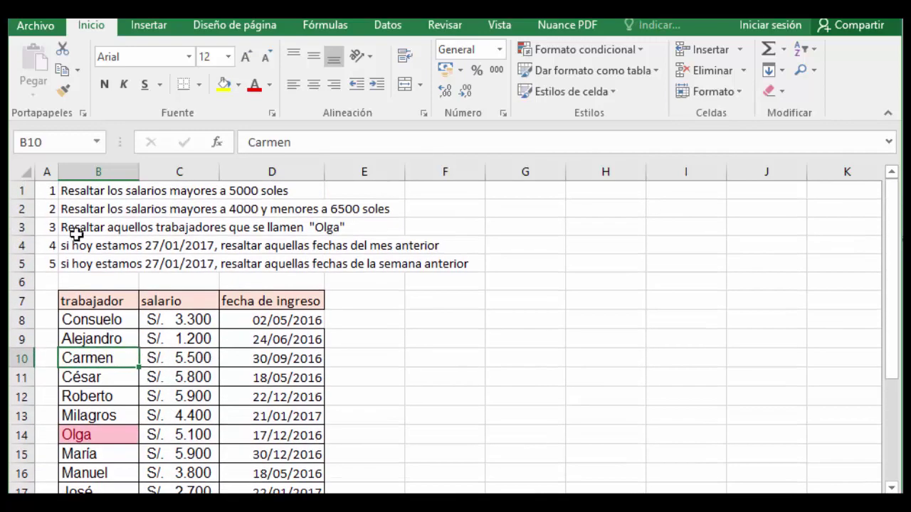
mouse_move(106, 320)
left_mouse_down()
mouse_move(100, 490)
mouse_move(130, 459)
left_mouse_up()
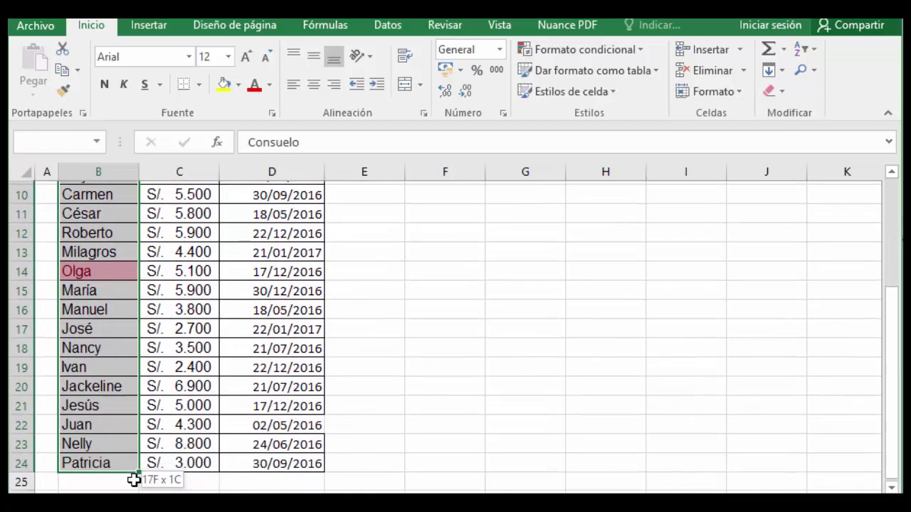
scroll(156, 445, "up", 3)
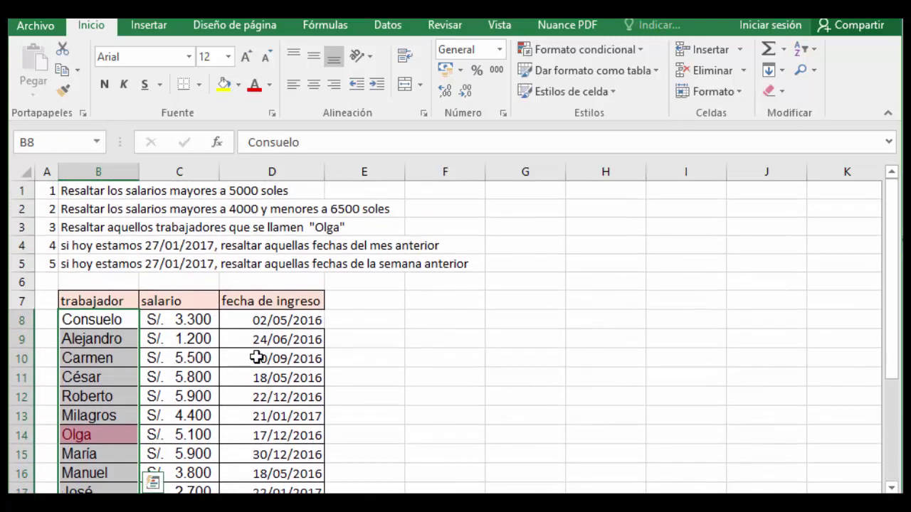
- Remove the Olga text rule from the selected names, then select the instruction cell B4
left_click(638, 51)
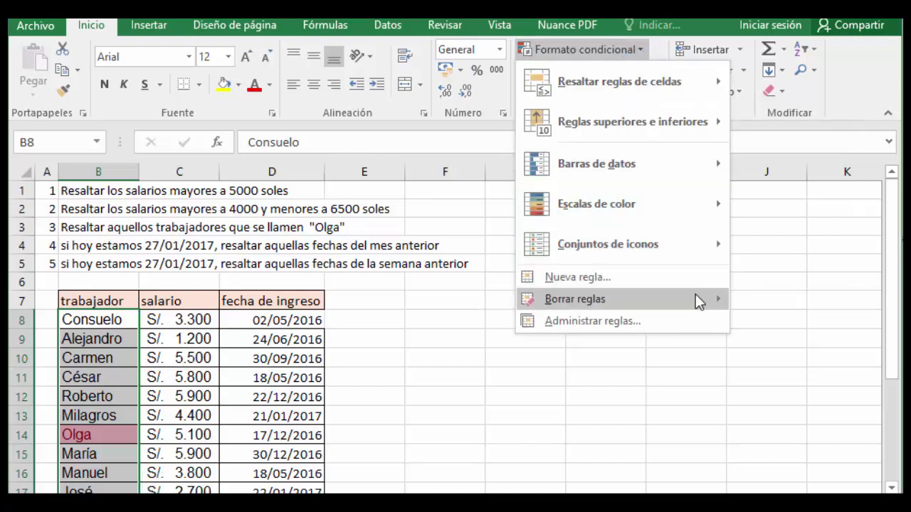
mouse_move(575, 299)
left_click(799, 305)
left_click(203, 319)
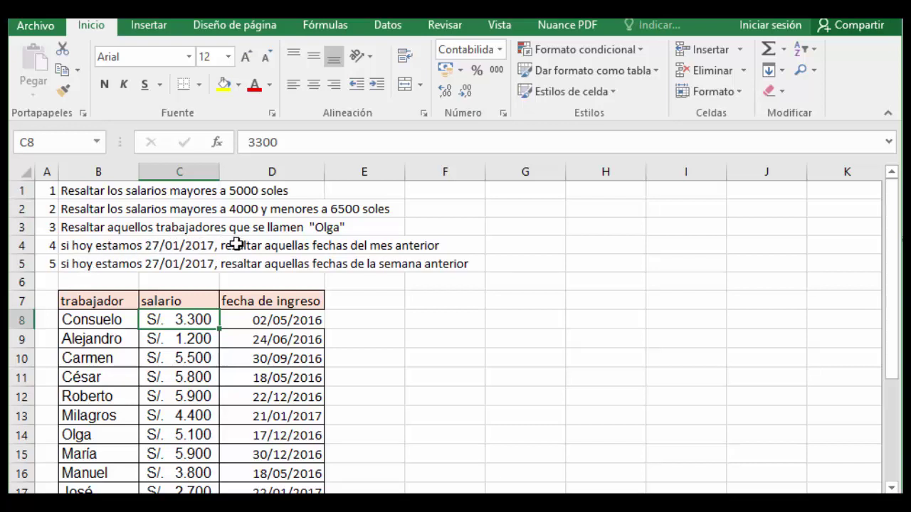
left_click(100, 246)
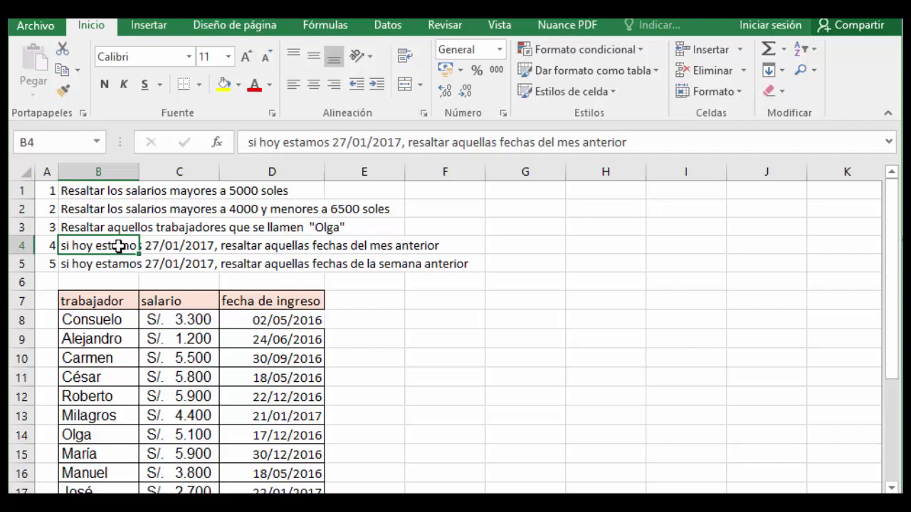
left_click_drag(109, 246, 434, 247)
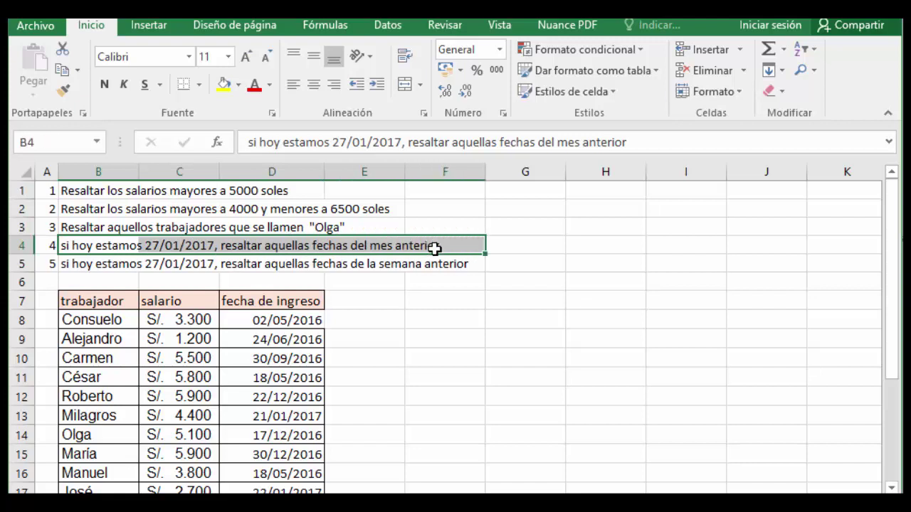
left_click(117, 264)
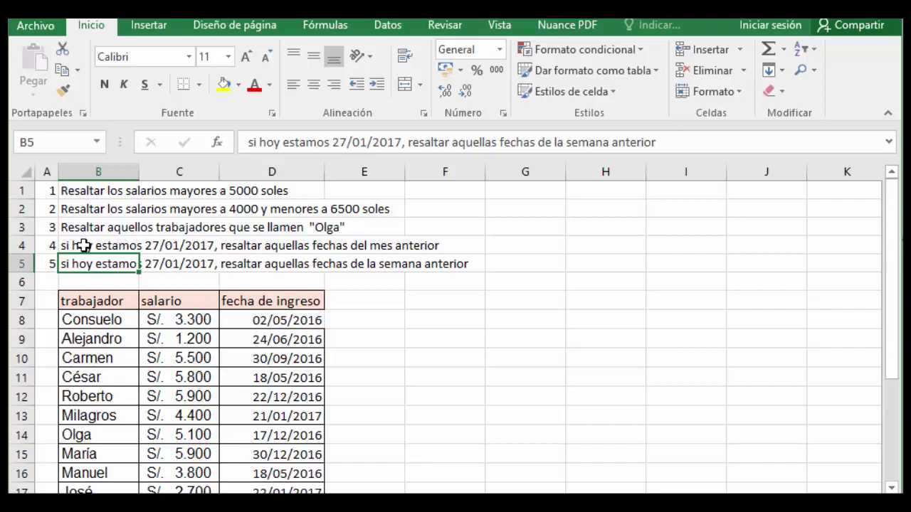
left_click(364, 339)
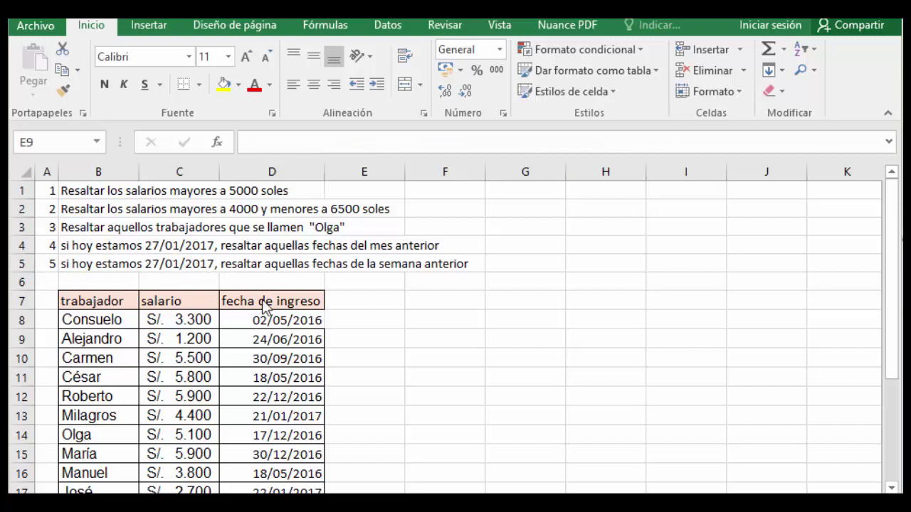
- Select hire dates D8:D24 and set an Una fecha rule to Mes pasado
left_click_drag(276, 318, 281, 490)
left_click(276, 321)
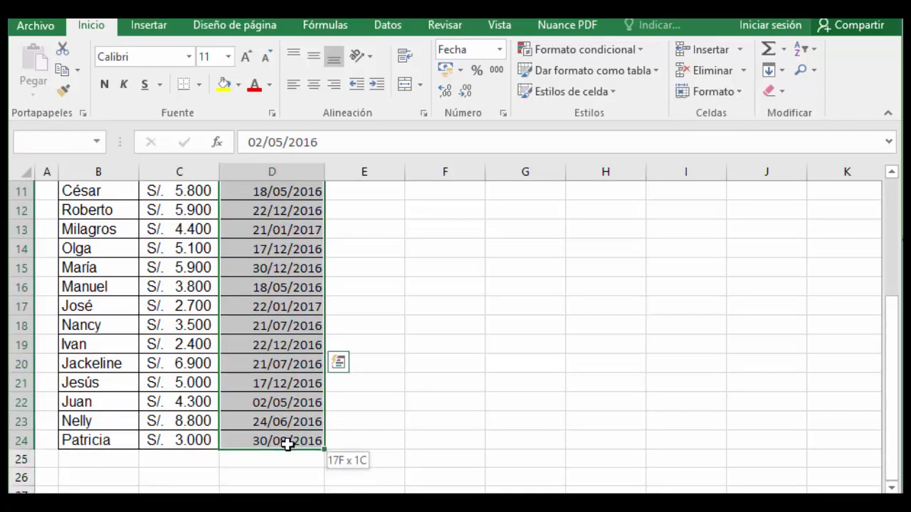
scroll(278, 425, "up", 3)
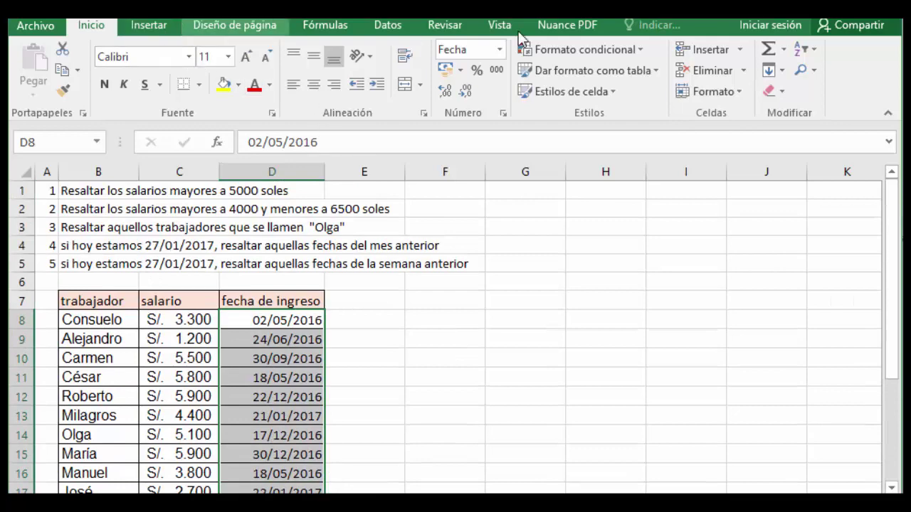
left_click(641, 50)
mouse_move(619, 81)
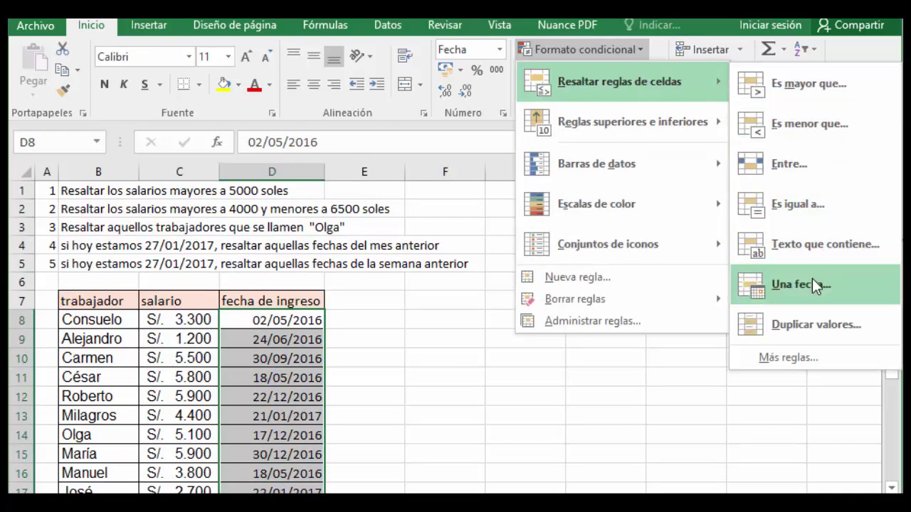
left_click(812, 284)
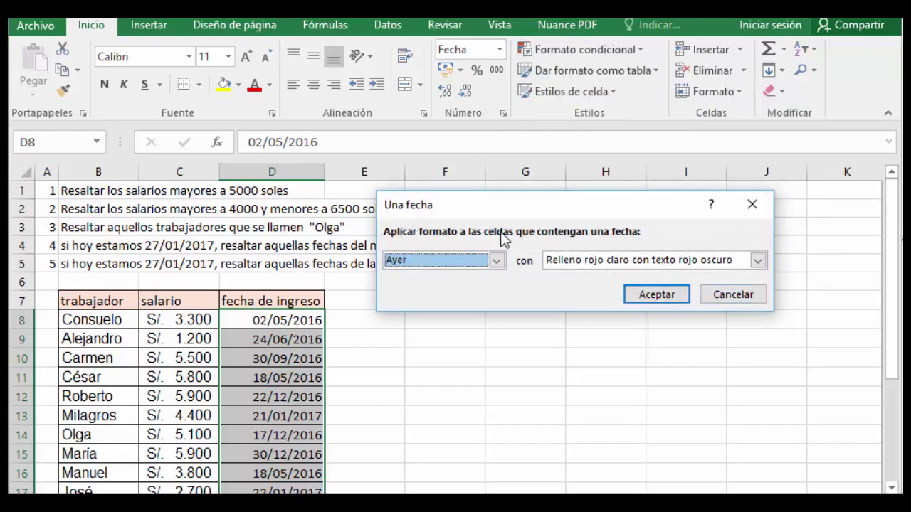
left_click_drag(505, 205, 591, 220)
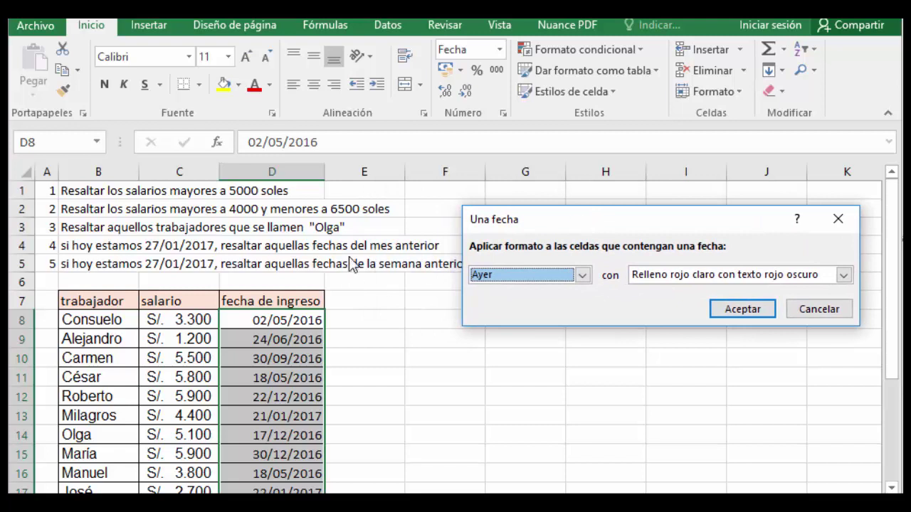
left_click(582, 276)
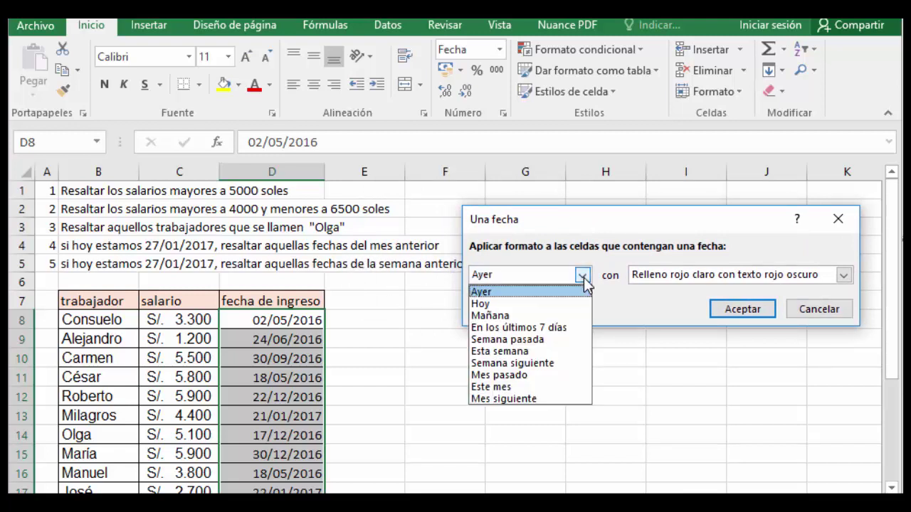
left_click(528, 375)
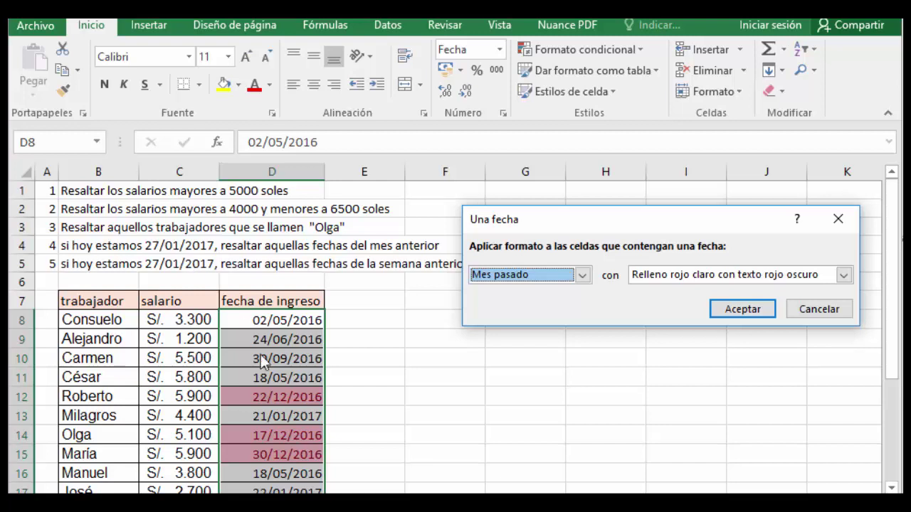
left_click(740, 306)
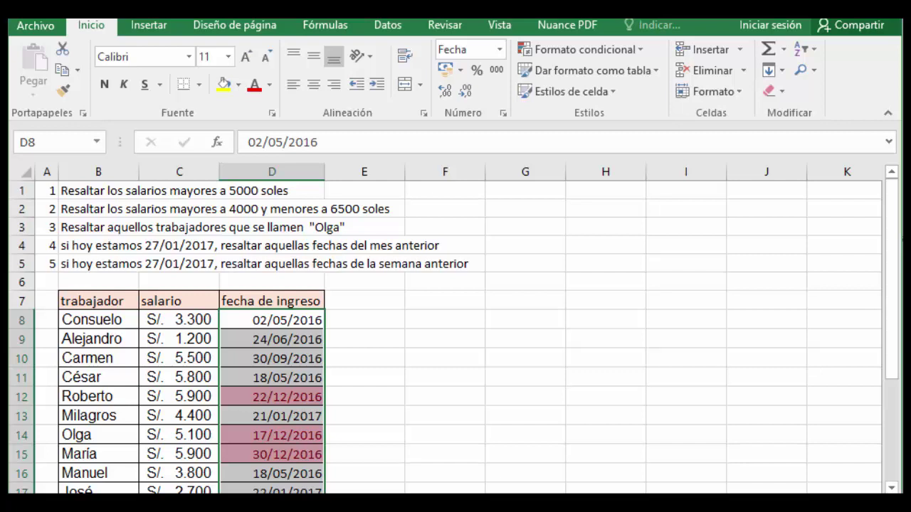
key("ctrl+shift+Down")
left_click(282, 399)
scroll(334, 384, "down", 1)
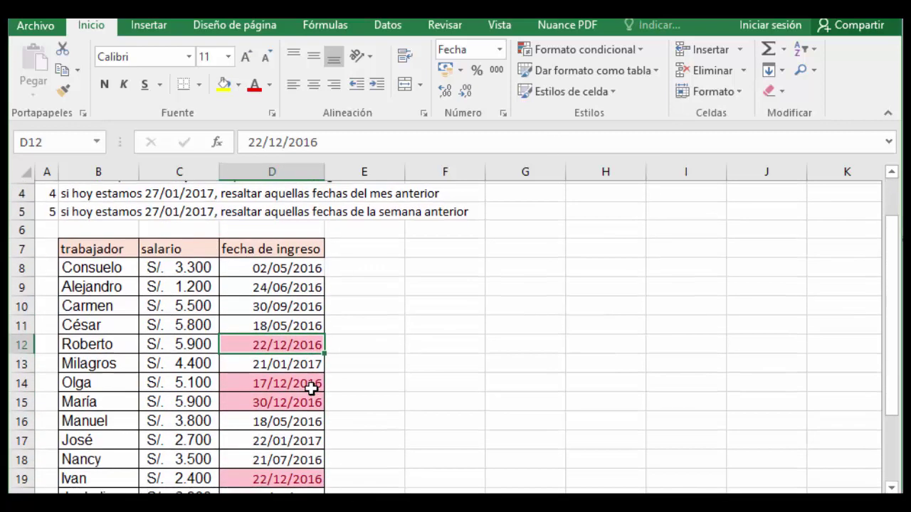
scroll(293, 346, "down", 1)
left_click(291, 323)
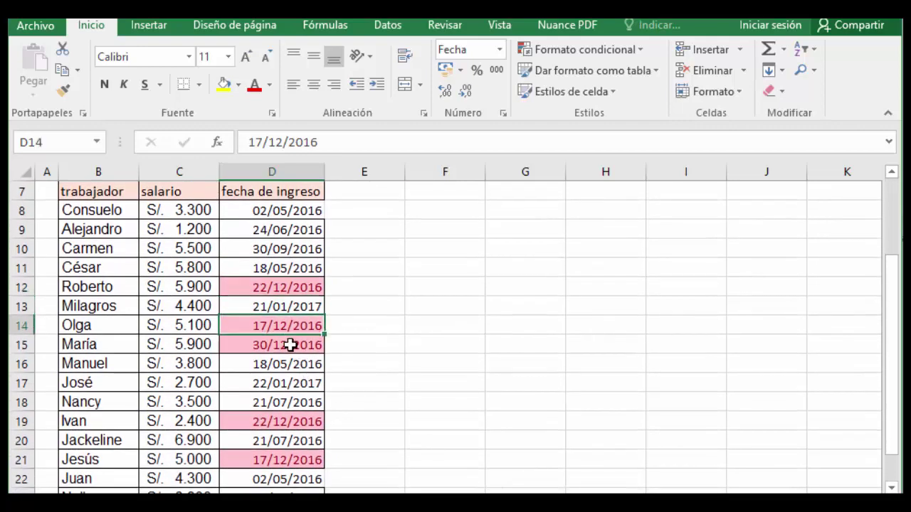
left_click(292, 346)
left_click(289, 416)
left_click(290, 459)
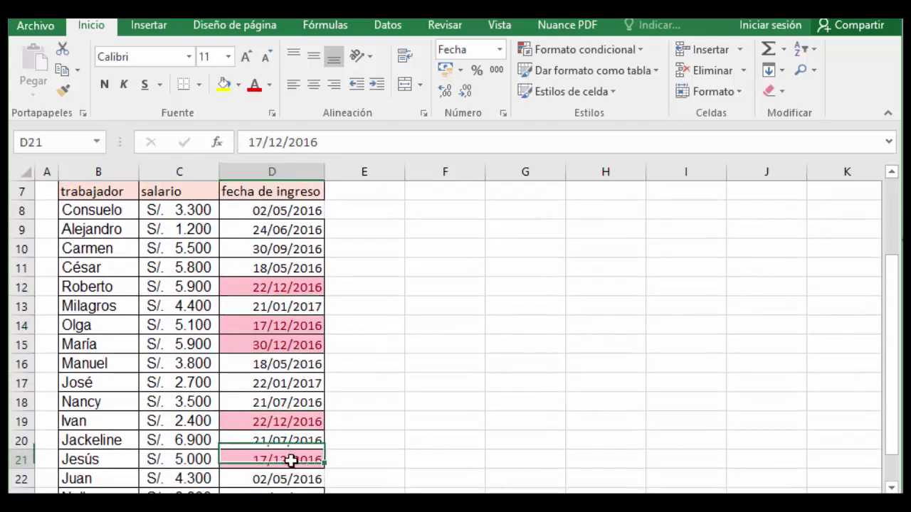
scroll(293, 448, "down", 2)
scroll(298, 429, "up", 3)
scroll(299, 423, "up", 1)
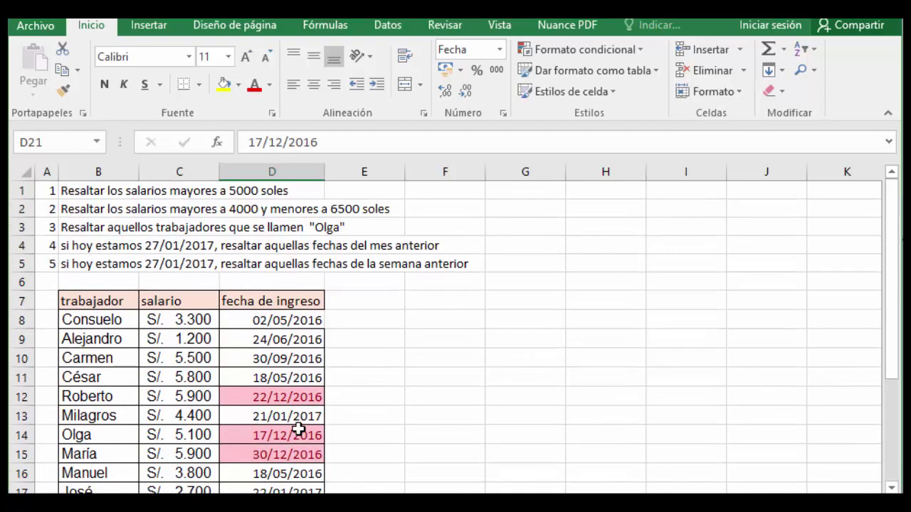
left_click(285, 362)
mouse_move(285, 319)
left_mouse_down()
mouse_move(311, 480)
mouse_move(313, 462)
left_mouse_up()
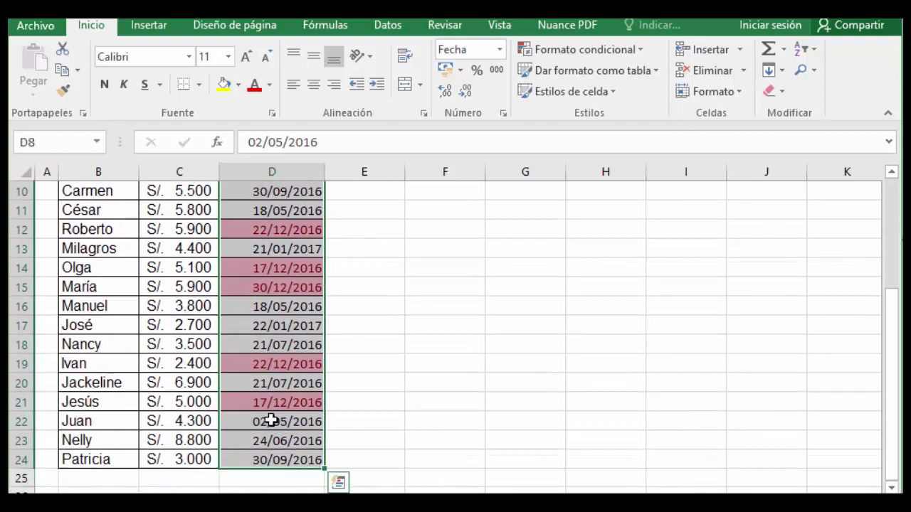
- Clear the last-month rule from the selected hire dates, then reselect D8:D24
scroll(278, 421, "up", 3)
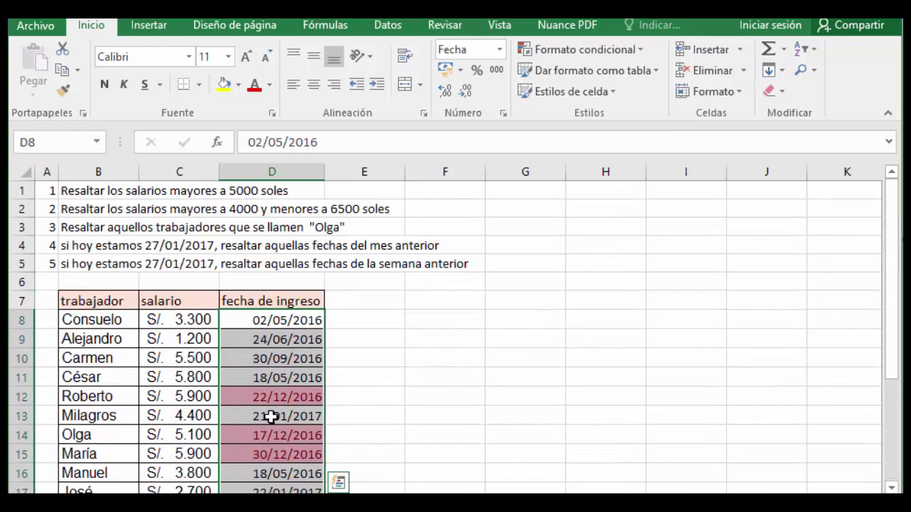
left_click(640, 50)
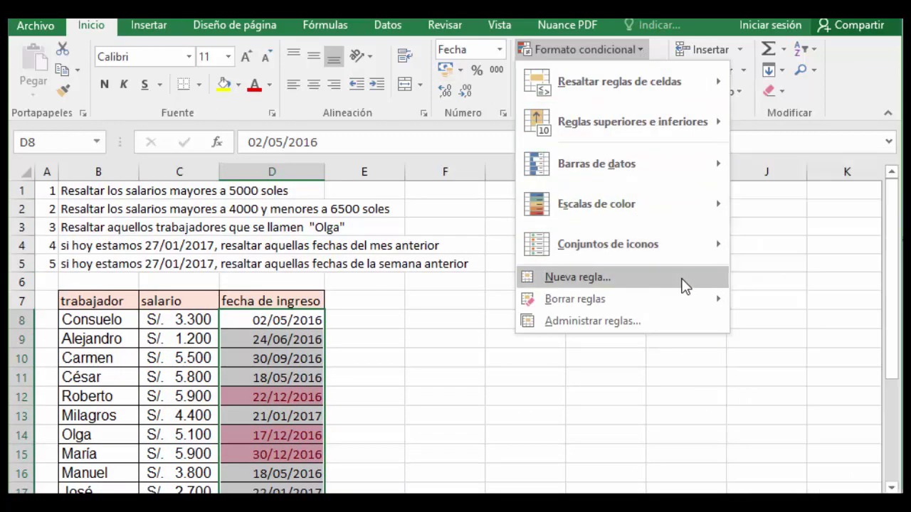
mouse_move(575, 299)
left_click(773, 303)
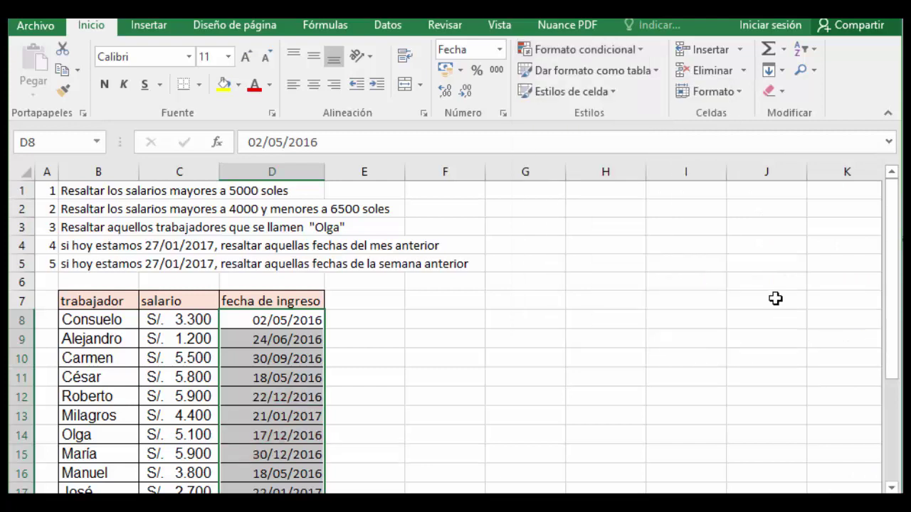
left_click(470, 299)
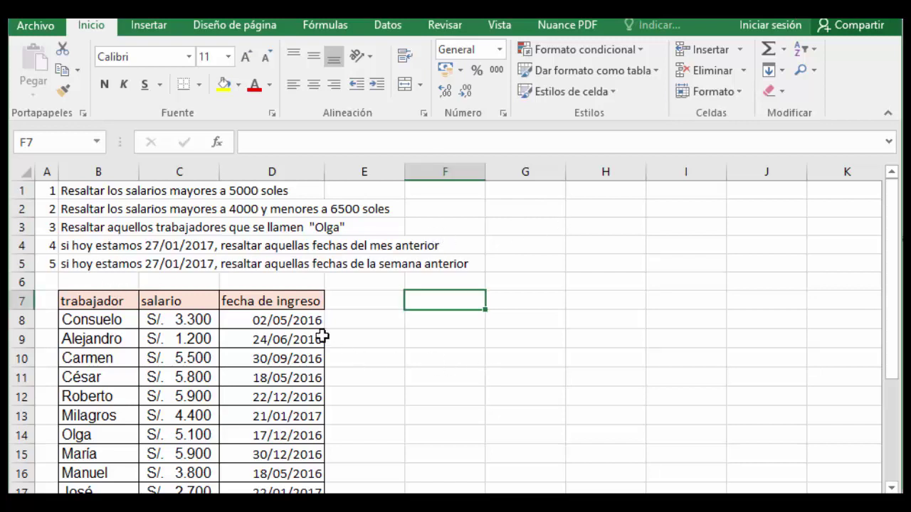
mouse_move(305, 321)
left_mouse_down()
mouse_move(306, 471)
mouse_move(292, 455)
left_mouse_up()
- Add a 'Semana pasada' date rule with light red fill and dark red text, highlighting 21/01/2017
scroll(288, 442, "up", 3)
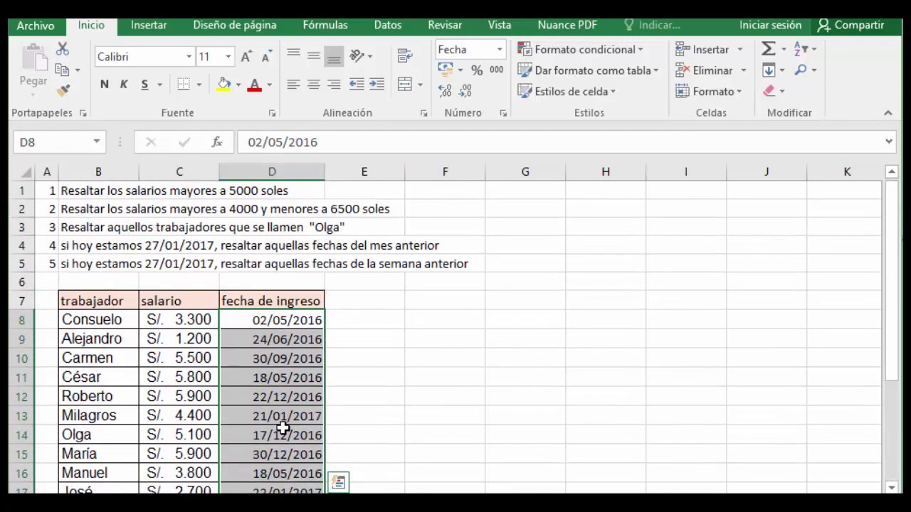
left_click(641, 49)
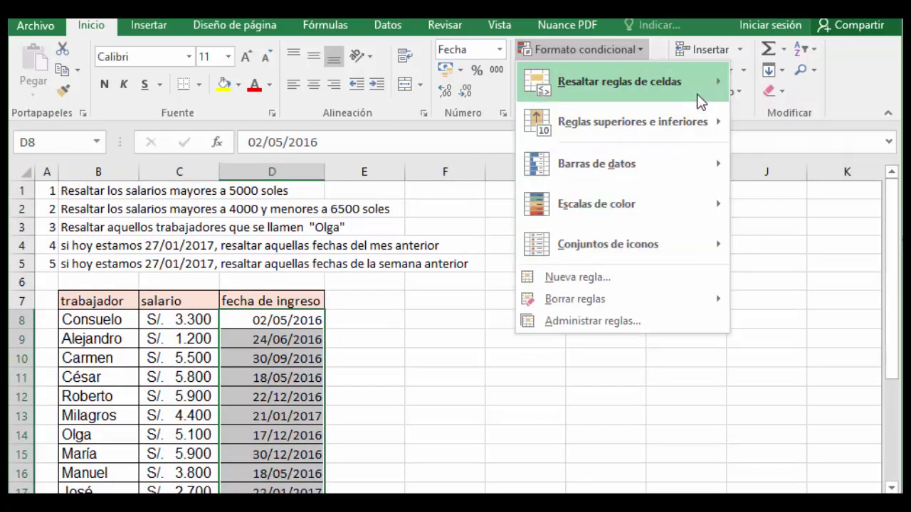
mouse_move(619, 81)
left_click(790, 285)
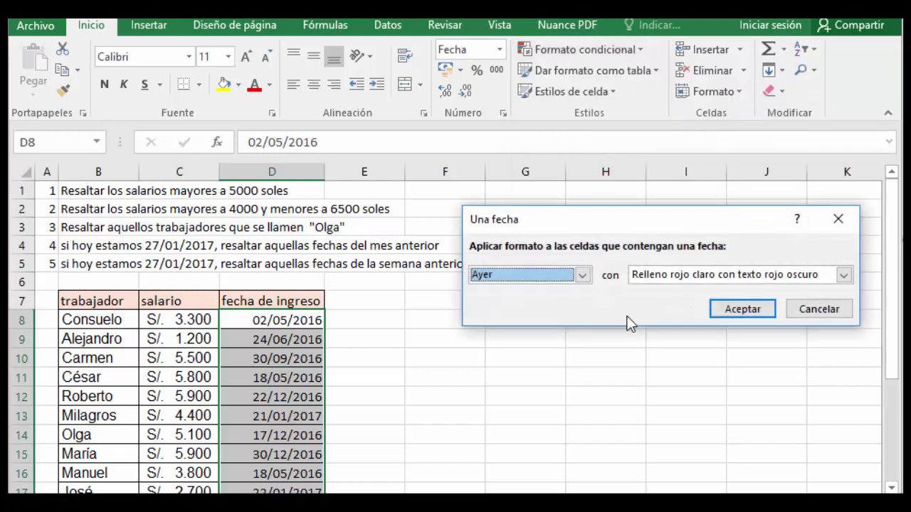
left_click(582, 276)
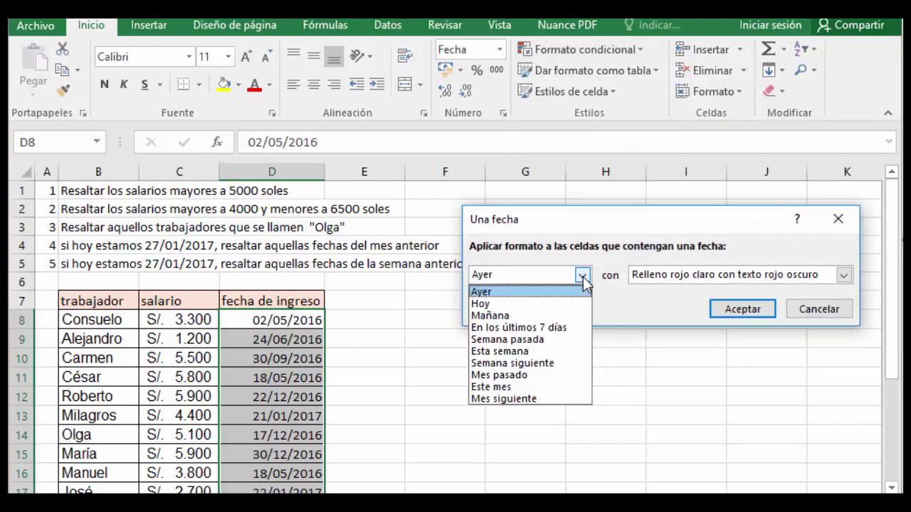
left_click(554, 338)
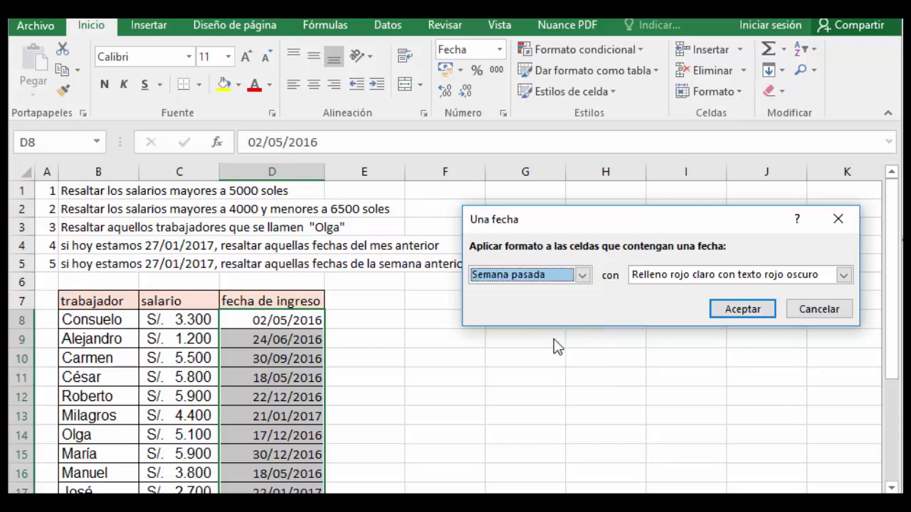
left_click(739, 318)
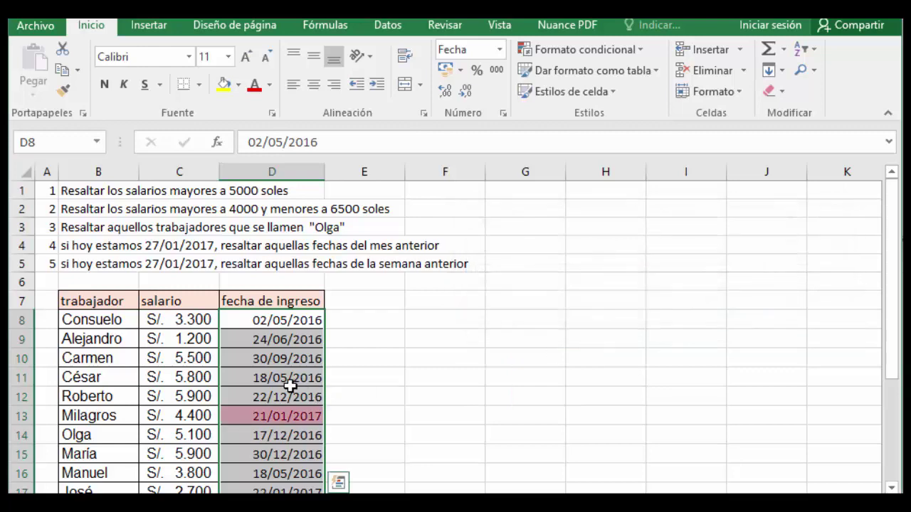
scroll(288, 383, "down", 1)
scroll(289, 383, "down", 1)
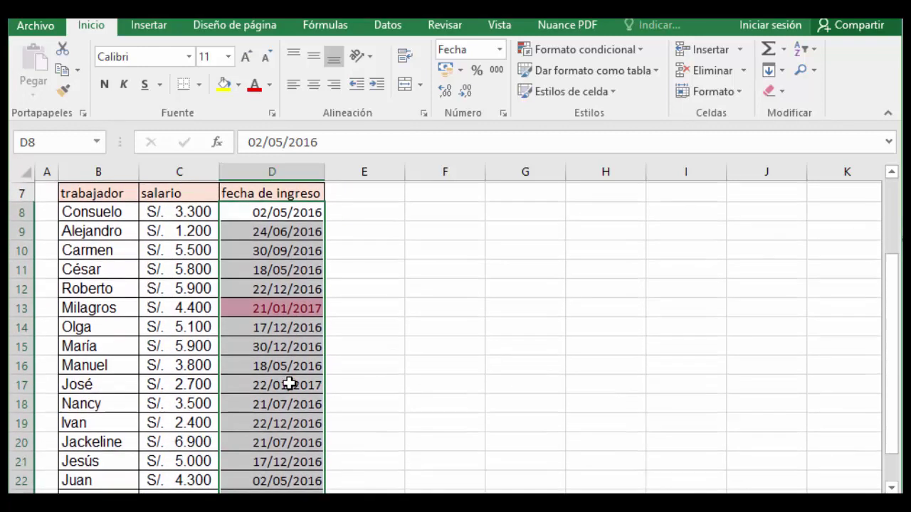
scroll(289, 383, "down", 1)
scroll(289, 382, "up", 2)
scroll(290, 384, "up", 1)
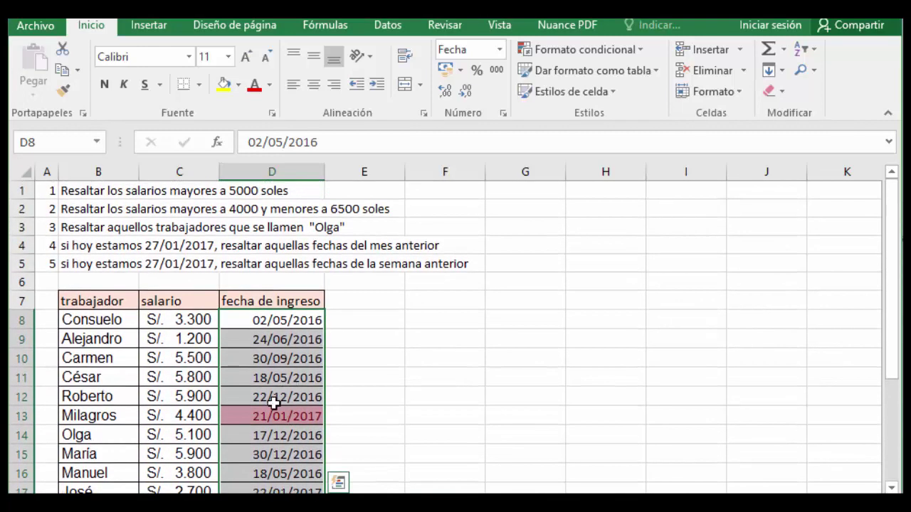
left_click(276, 317)
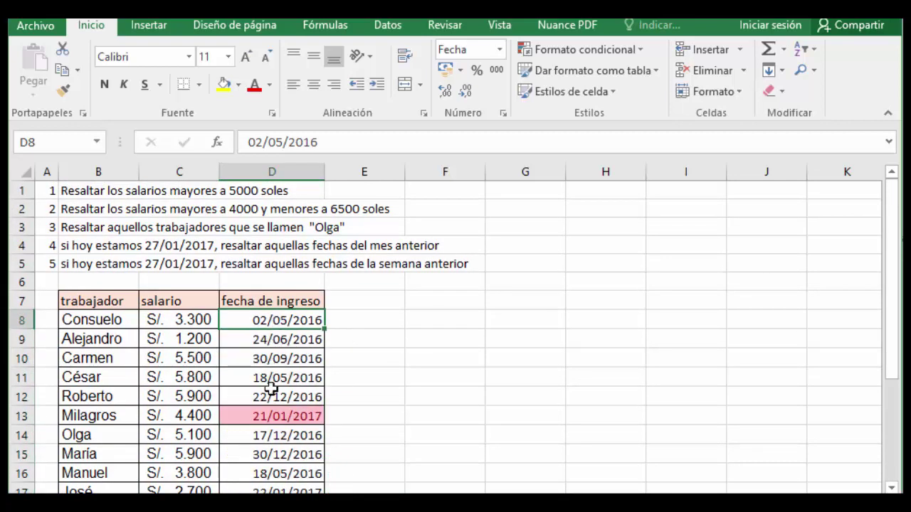
left_click(279, 415)
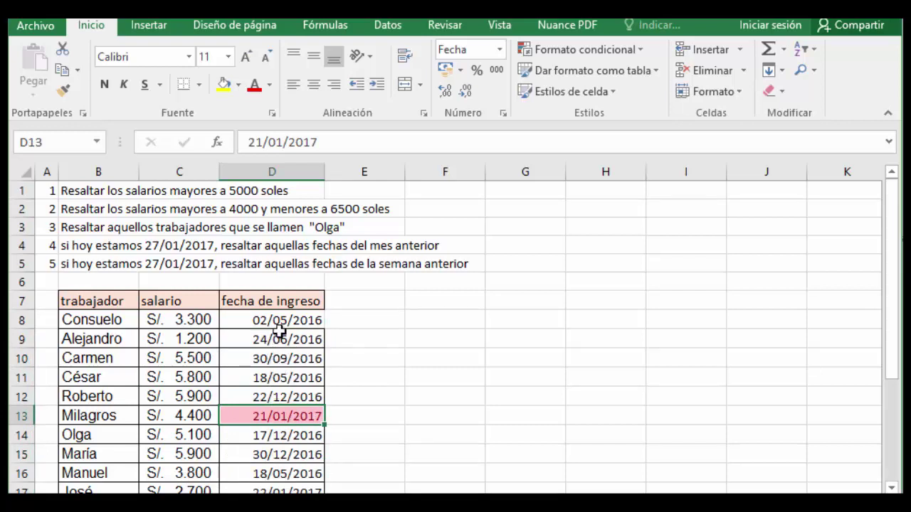
left_click_drag(278, 320, 278, 433)
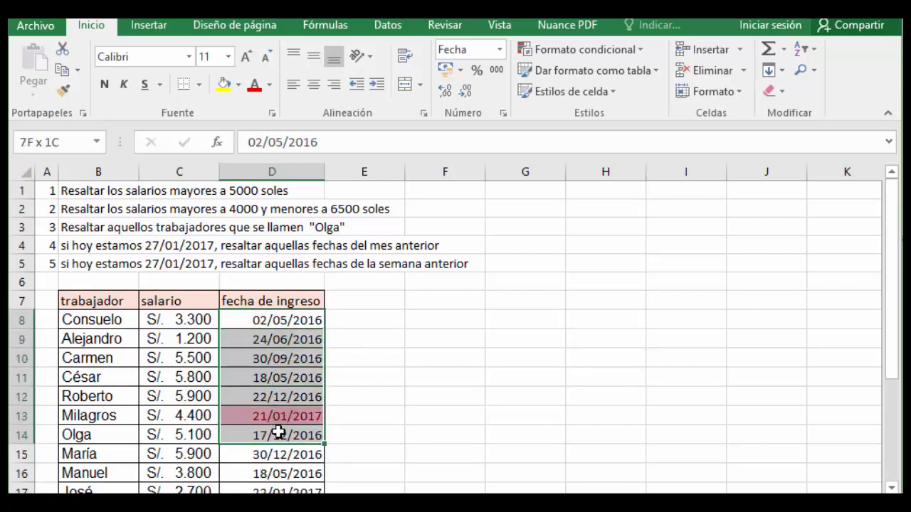
left_click(273, 320)
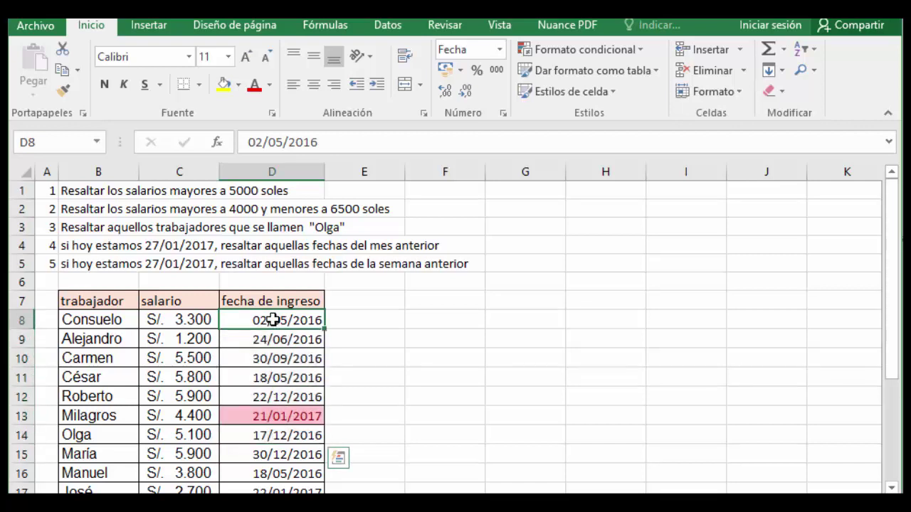
left_click_drag(274, 320, 273, 433)
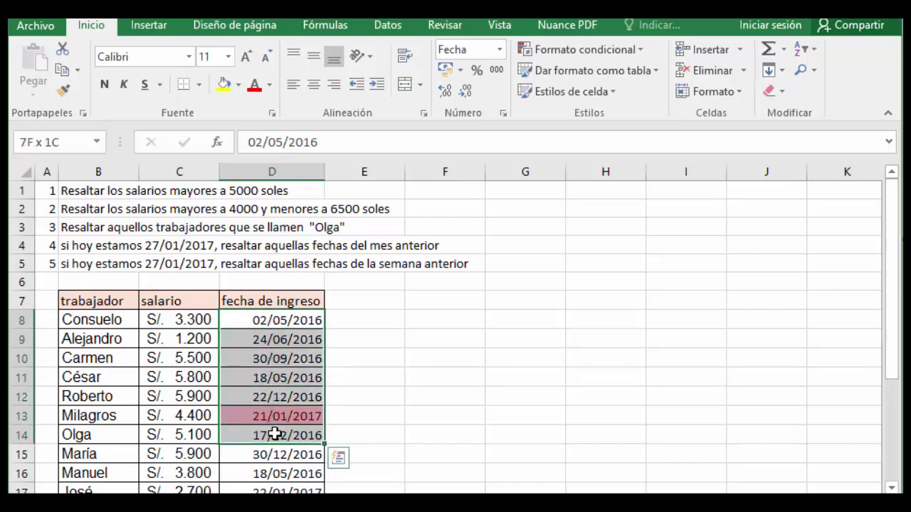
left_click(268, 359)
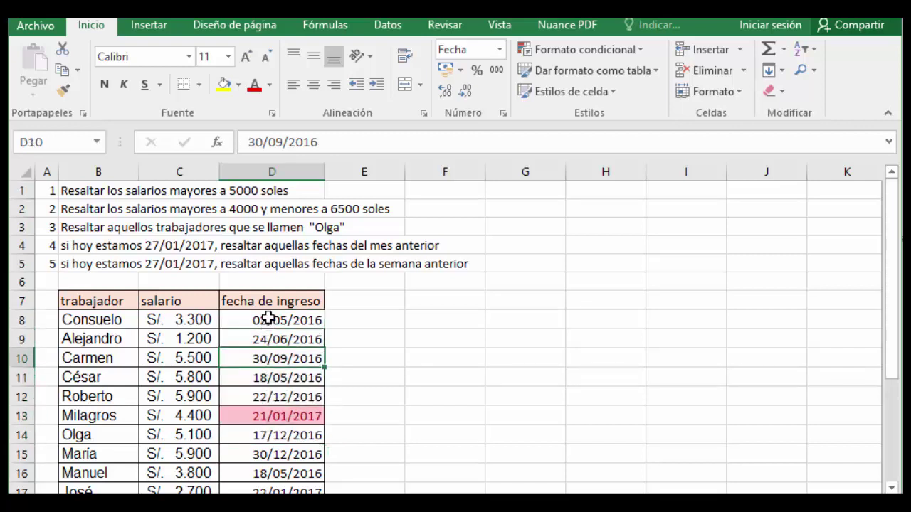
left_click_drag(87, 321, 179, 418)
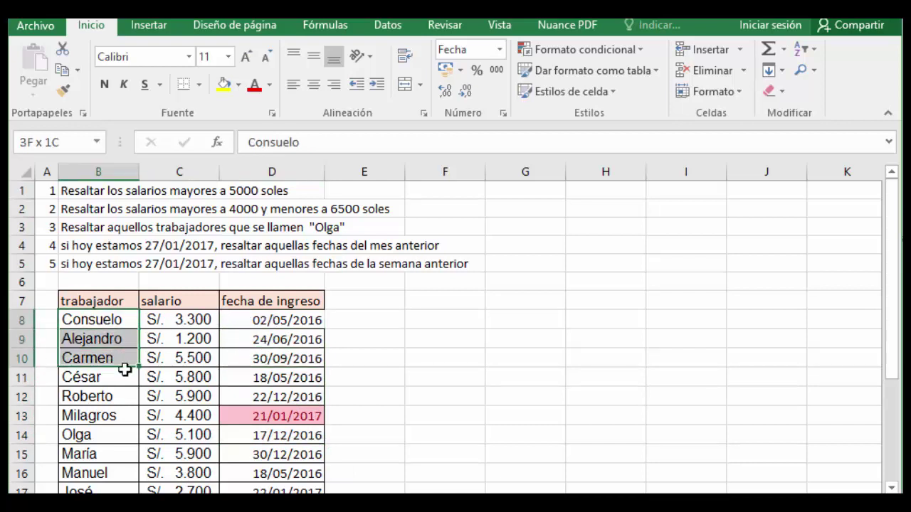
left_click(261, 371)
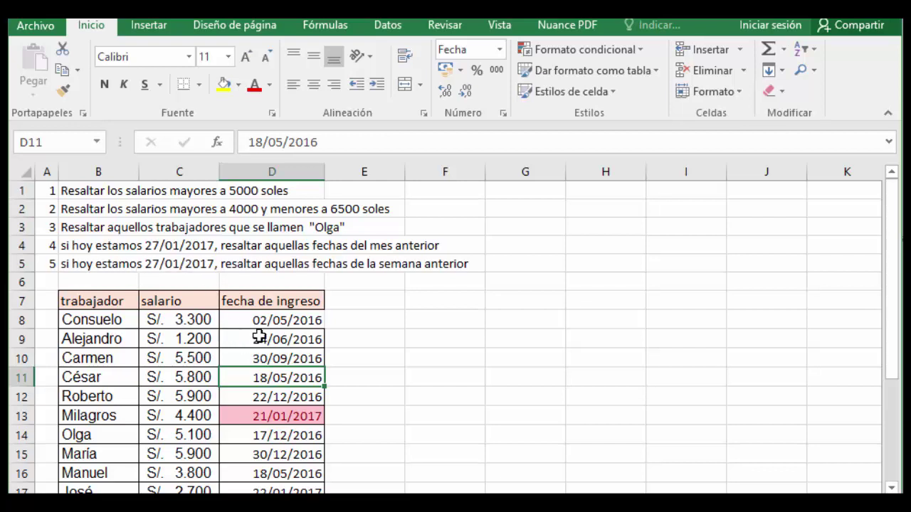
left_click_drag(273, 319, 284, 413)
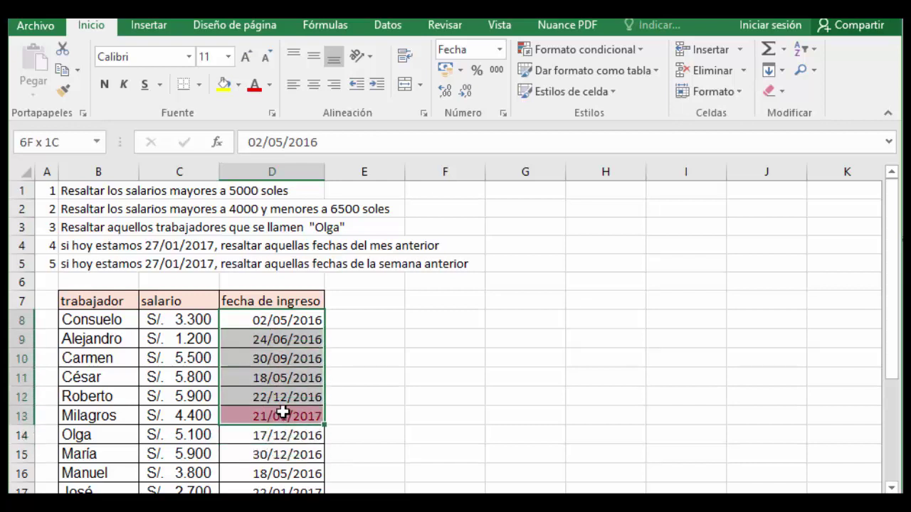
left_click(271, 354)
left_click(267, 391)
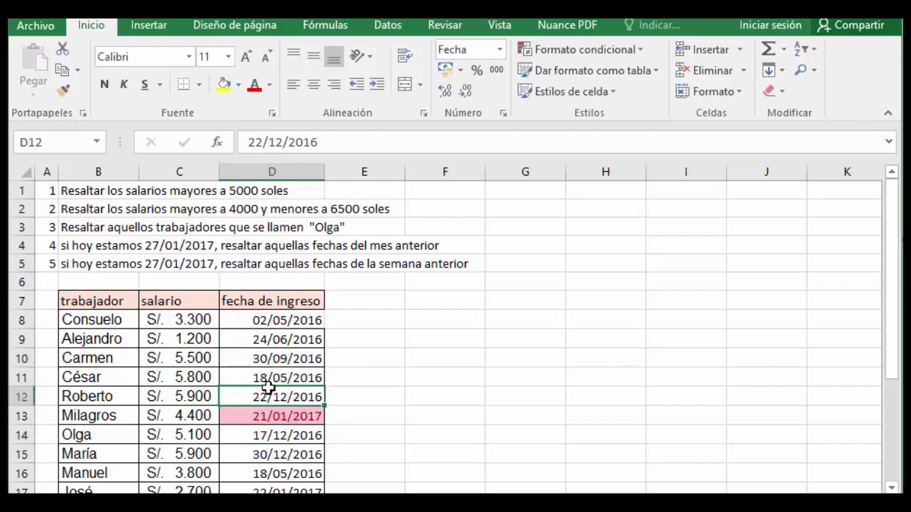